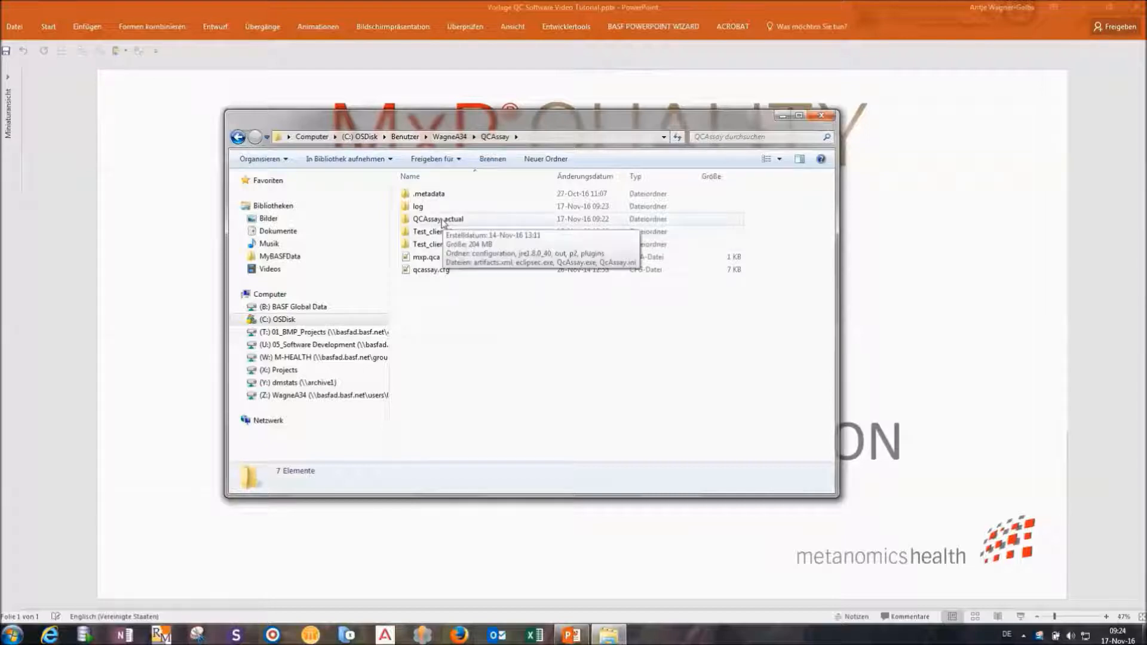
Step: Look into the QCAssay_actual program folder and review the customer details in Test_client_2's qcaMxp.properties, closing the file when done
{"action": "double_click", "coordinate": [444, 221]}
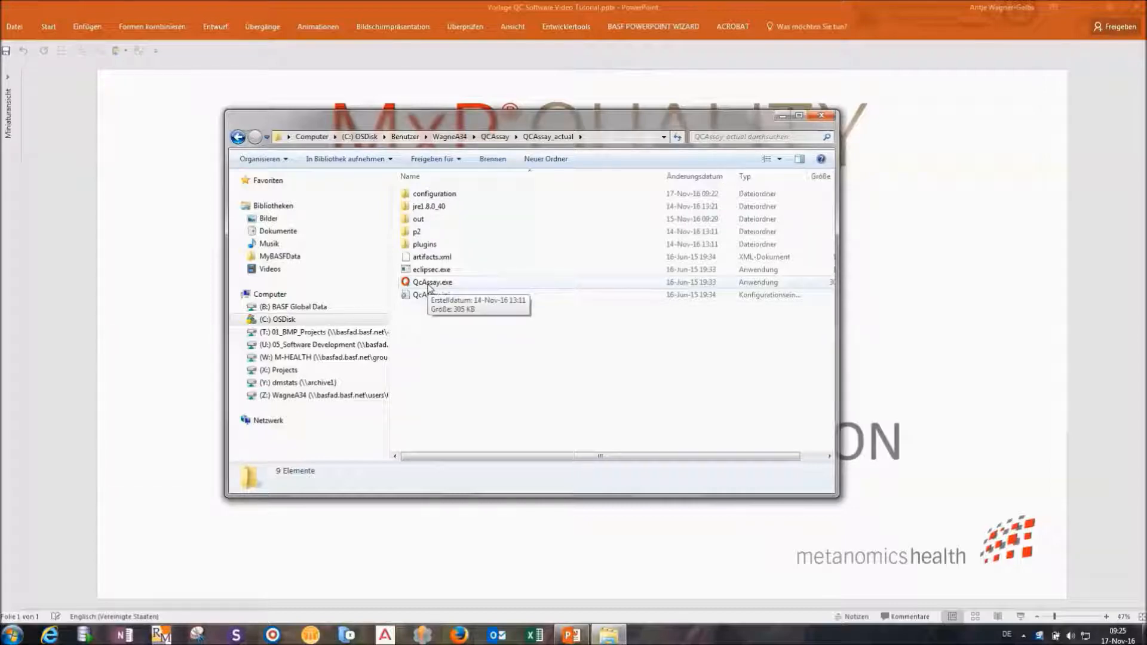
{"action": "left_click", "coordinate": [489, 138]}
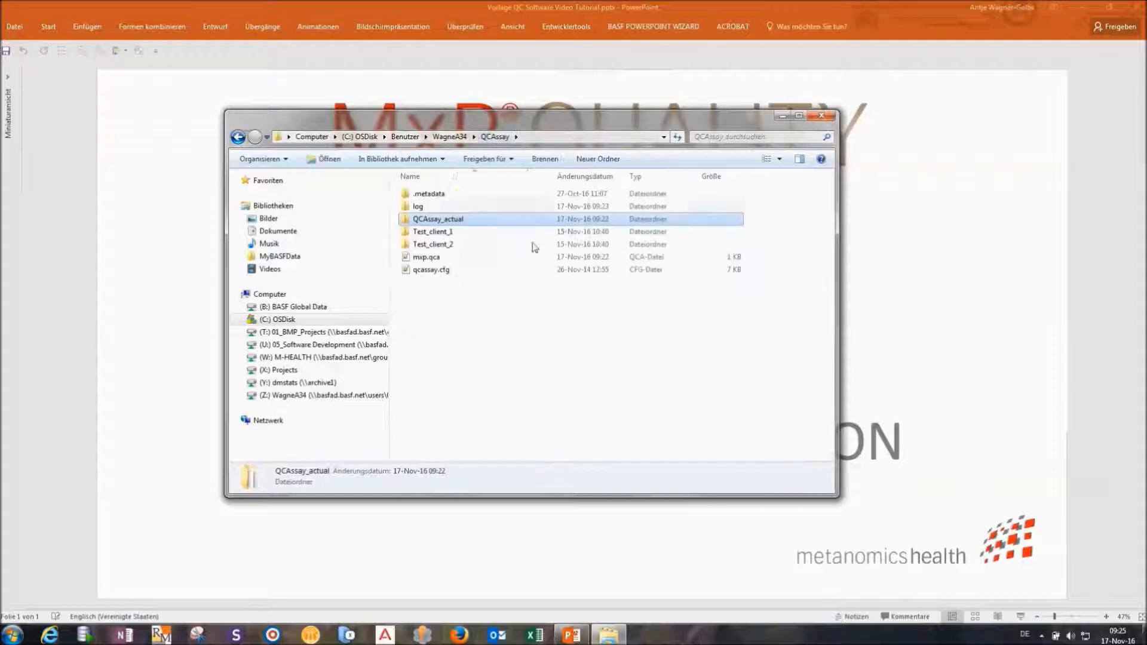
{"action": "double_click", "coordinate": [432, 244]}
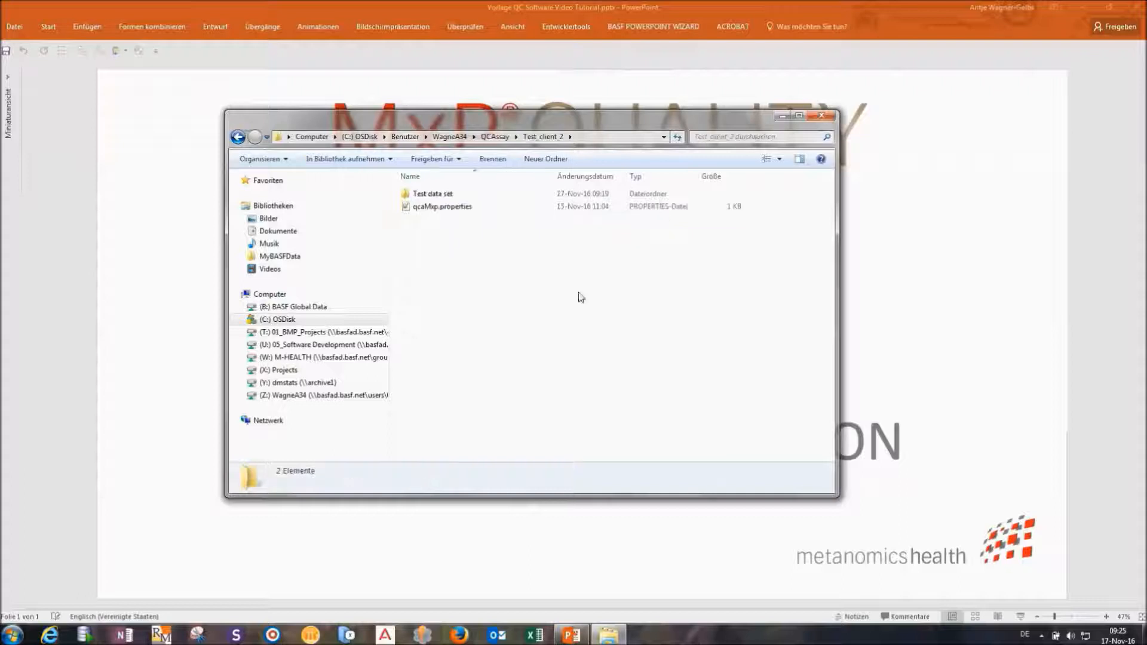
{"action": "double_click", "coordinate": [441, 207]}
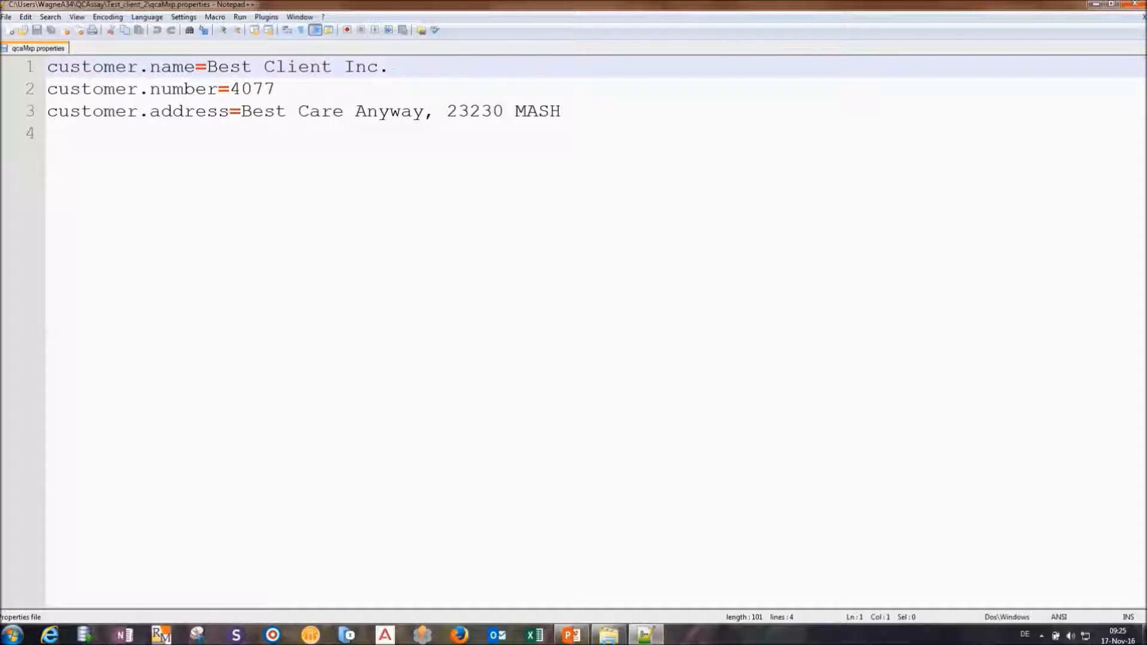
{"action": "left_click", "coordinate": [1142, 18]}
{"action": "left_click", "coordinate": [616, 635]}
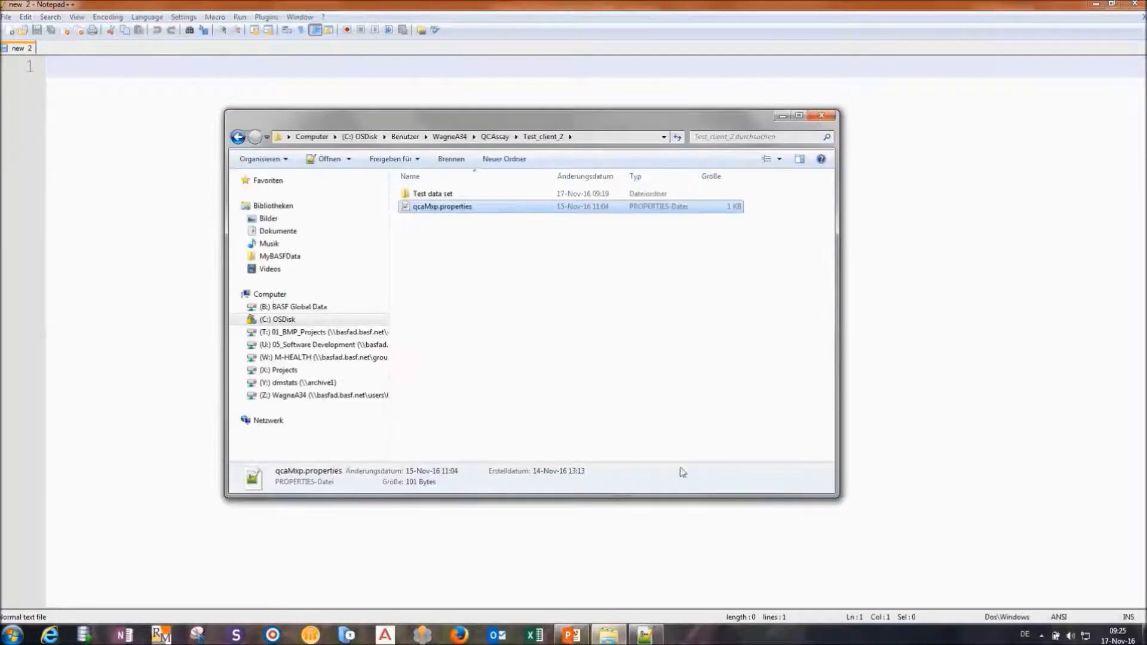
Step: Open the Test data set folder and review the project name and column mapping in its qcaMxp.properties, closing the file when done
{"action": "double_click", "coordinate": [433, 194]}
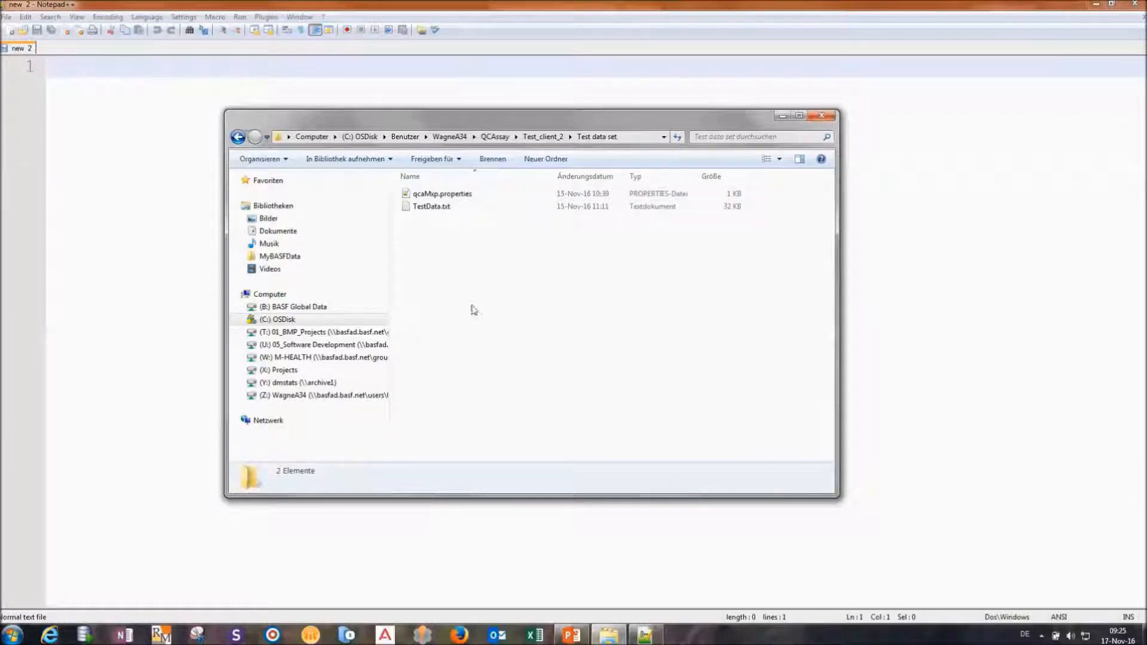
{"action": "double_click", "coordinate": [431, 194]}
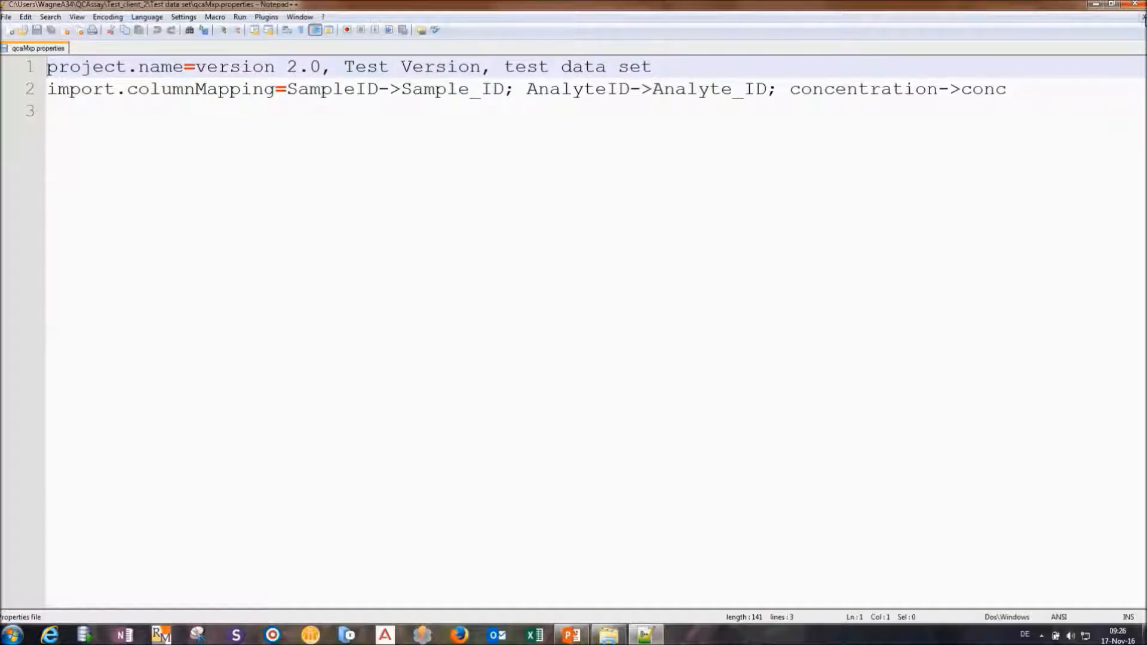
{"action": "key", "text": "ctrl+w"}
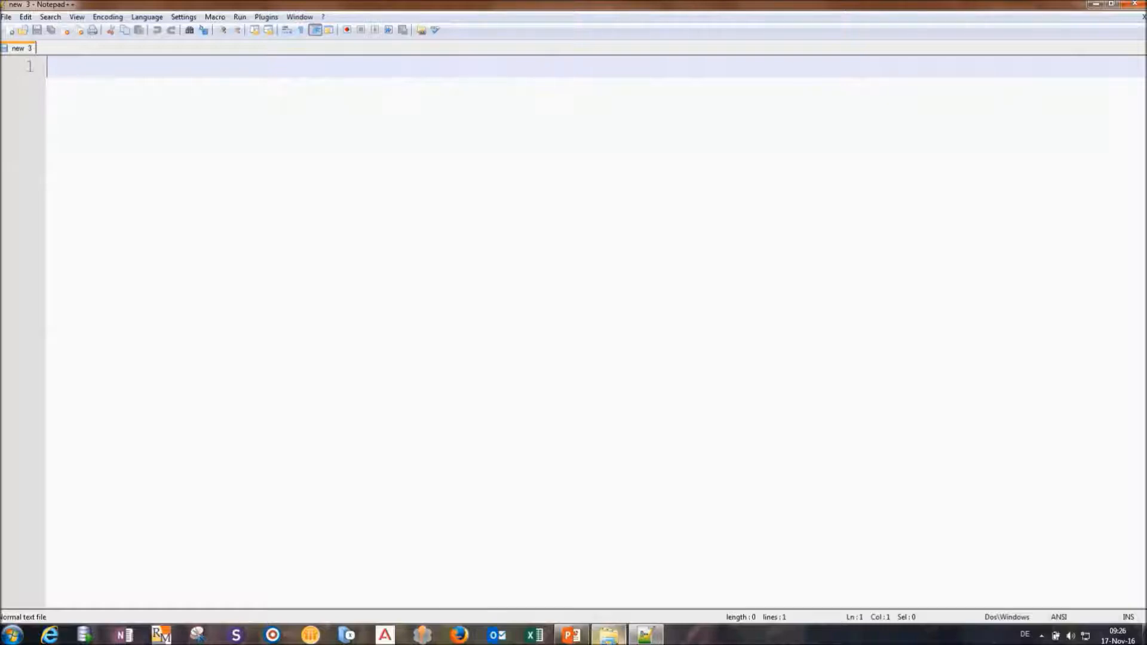
{"action": "key", "text": "alt+Tab"}
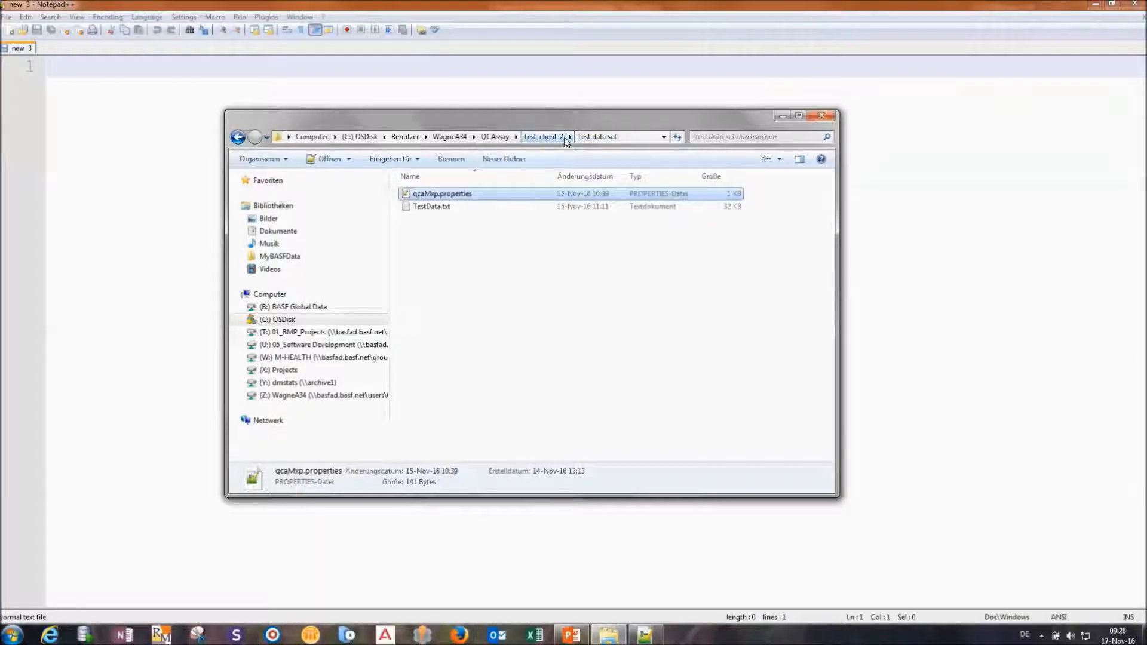
Step: Return to the QCAssay folder and launch QcAssay.exe from QCAssay_actual
{"action": "left_click", "coordinate": [526, 136]}
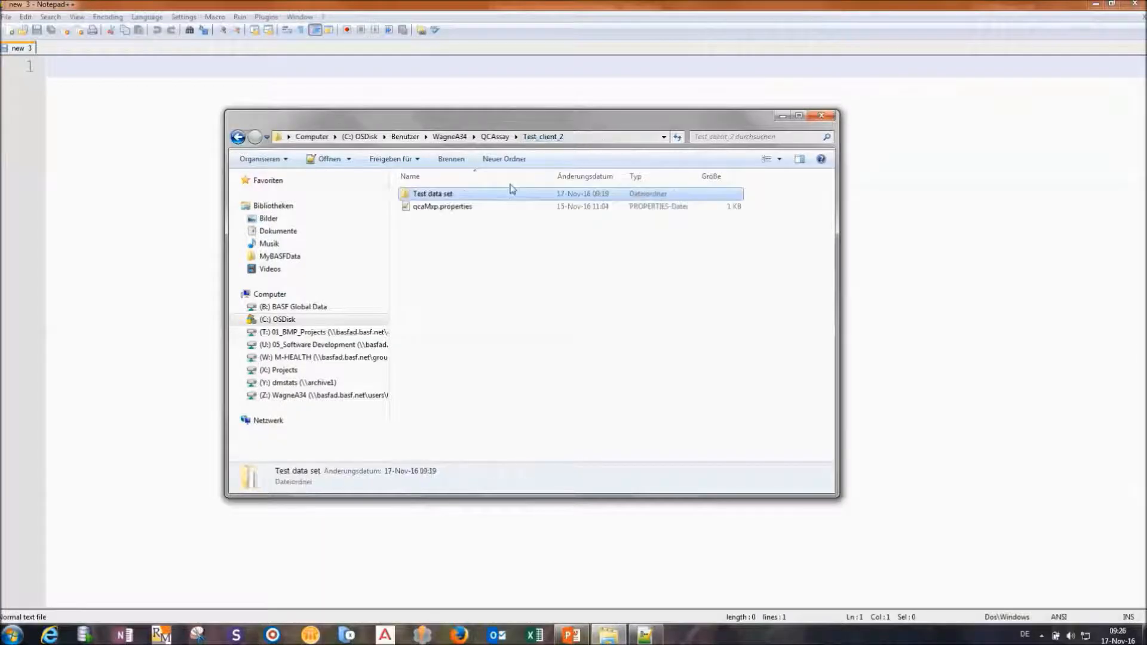
{"action": "left_click", "coordinate": [495, 137]}
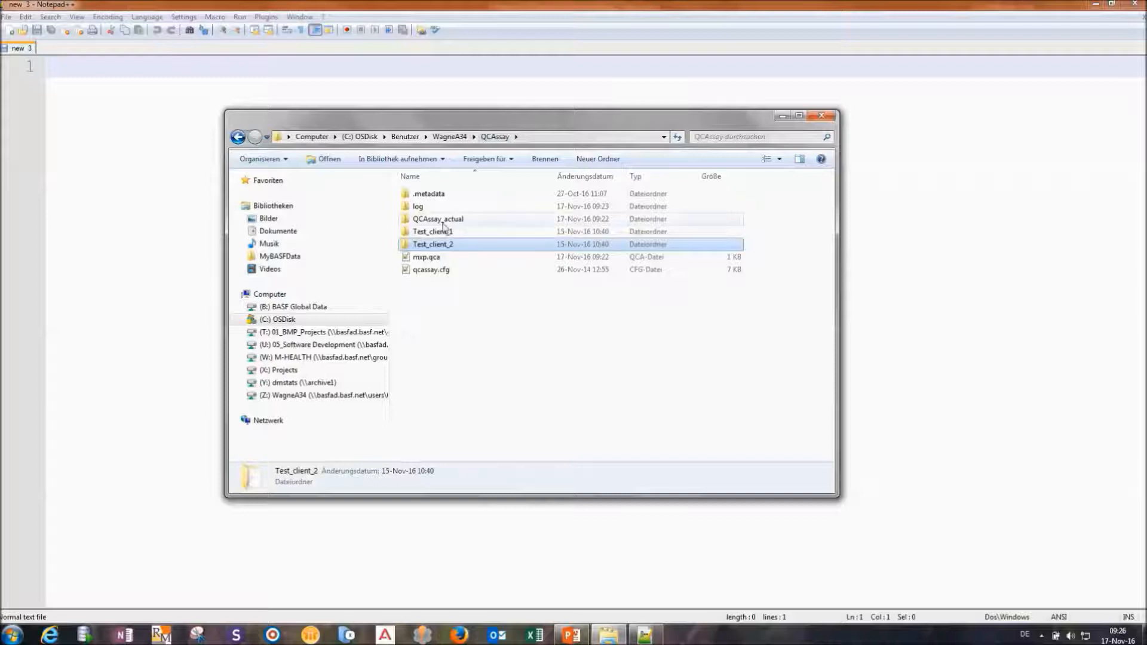
{"action": "double_click", "coordinate": [445, 227]}
{"action": "left_click", "coordinate": [428, 282]}
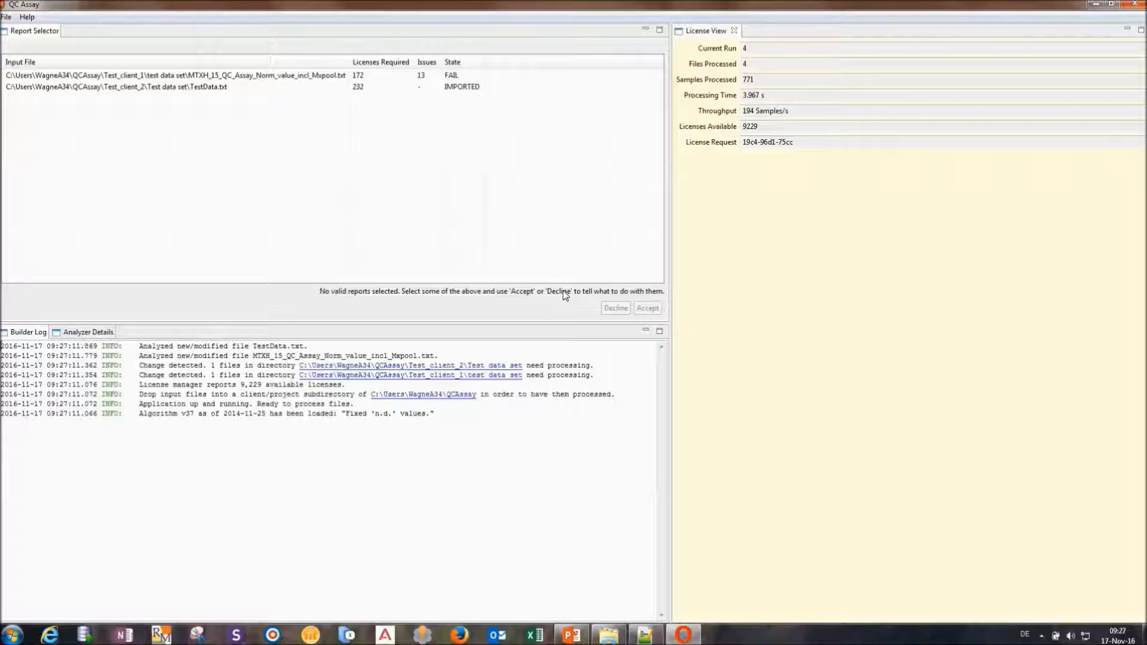
Step: Examine the analyzer details of MTXH_15_QC_Assay_Norm_value_incl_Mxpool.txt and of TestData.txt
{"action": "left_click", "coordinate": [216, 78]}
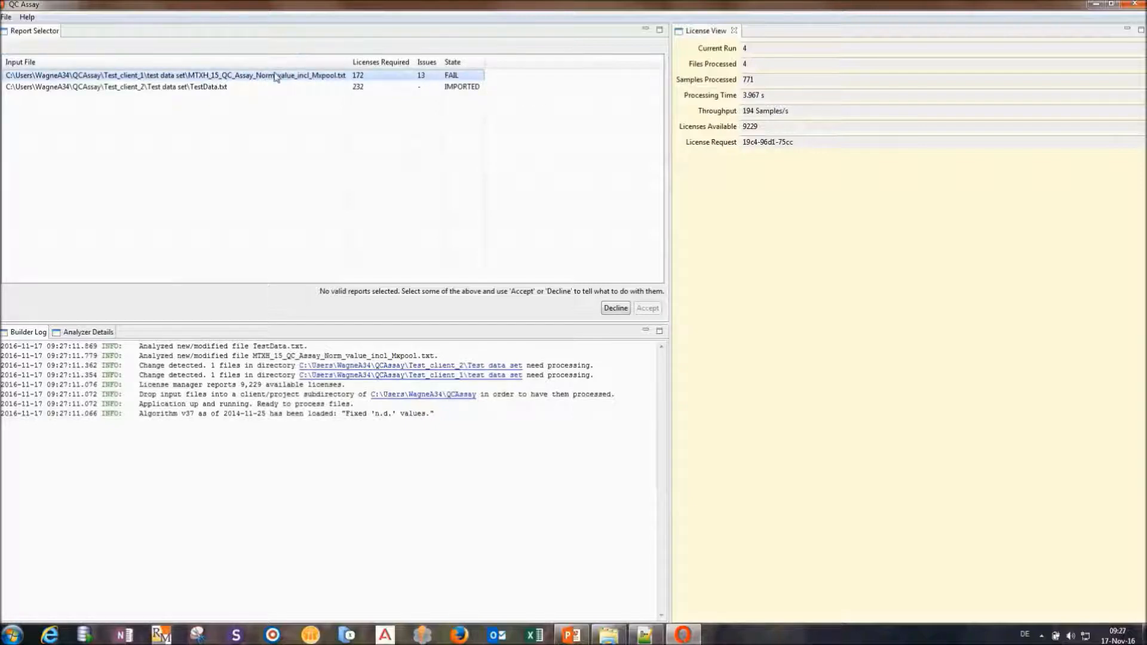
{"action": "left_click", "coordinate": [85, 333]}
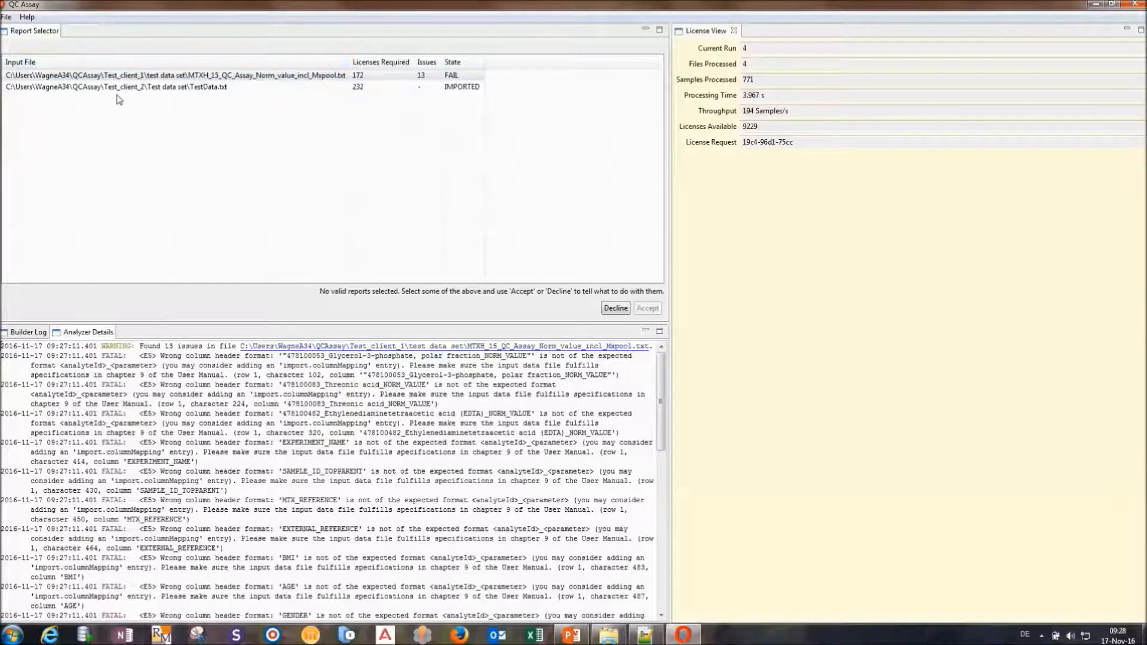
{"action": "left_click", "coordinate": [135, 88]}
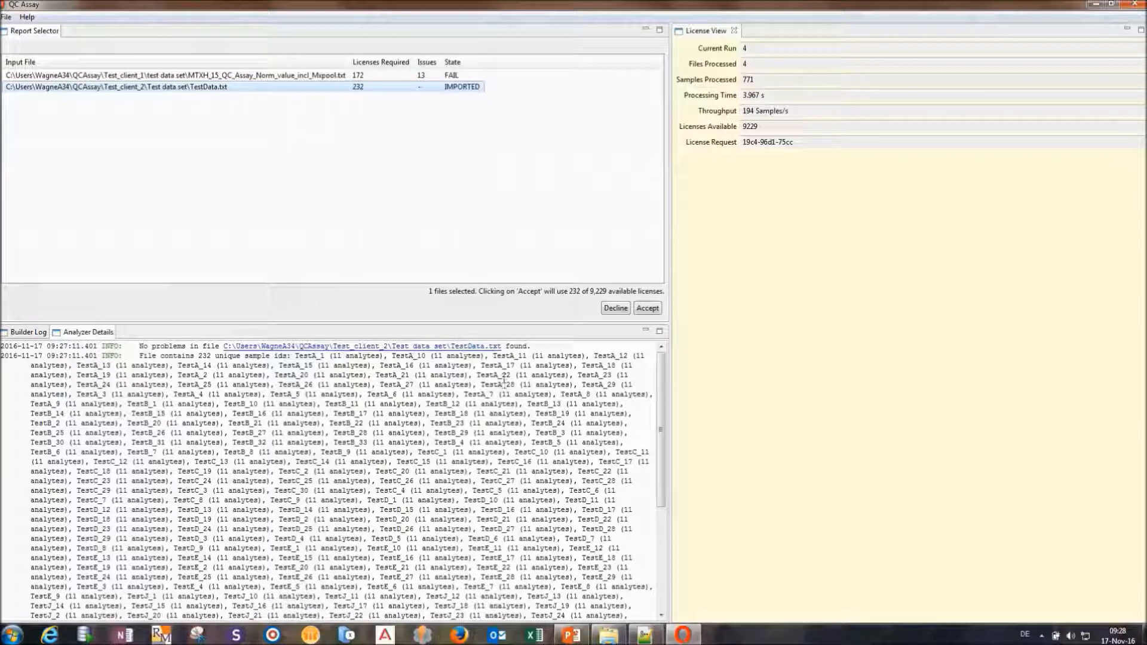
{"action": "left_click", "coordinate": [750, 64]}
Step: Decline the input file MTXH_15_QC_Assay_Norm_value_incl_Mxpool.txt and accept TestData.txt for report generation
{"action": "left_click", "coordinate": [160, 78]}
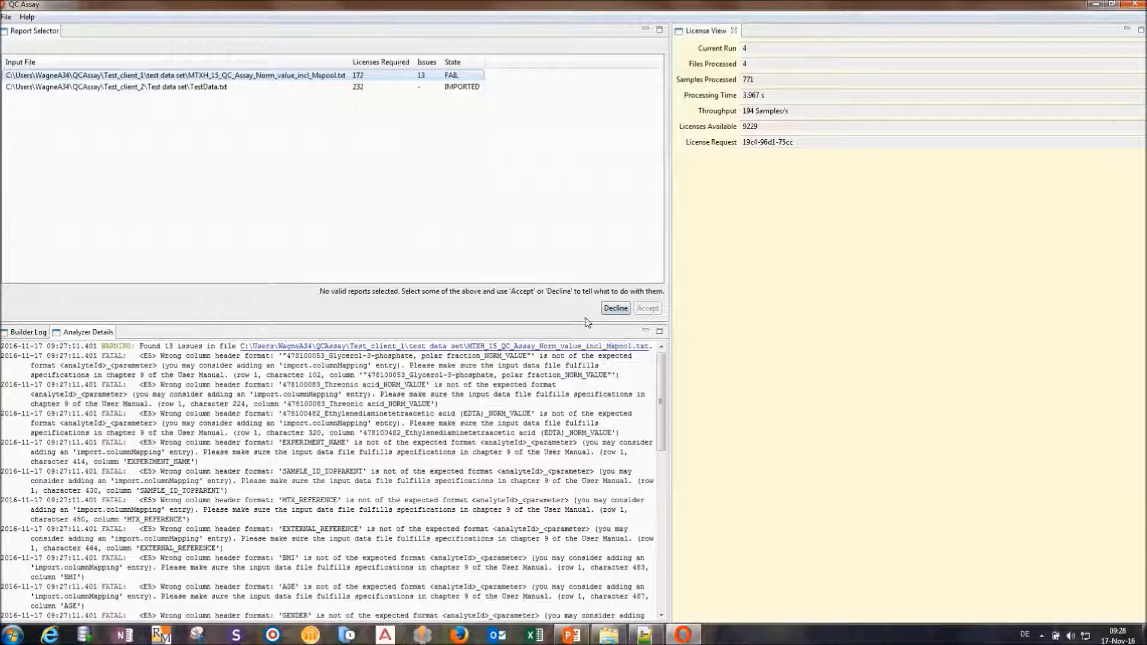
{"action": "left_click", "coordinate": [616, 309]}
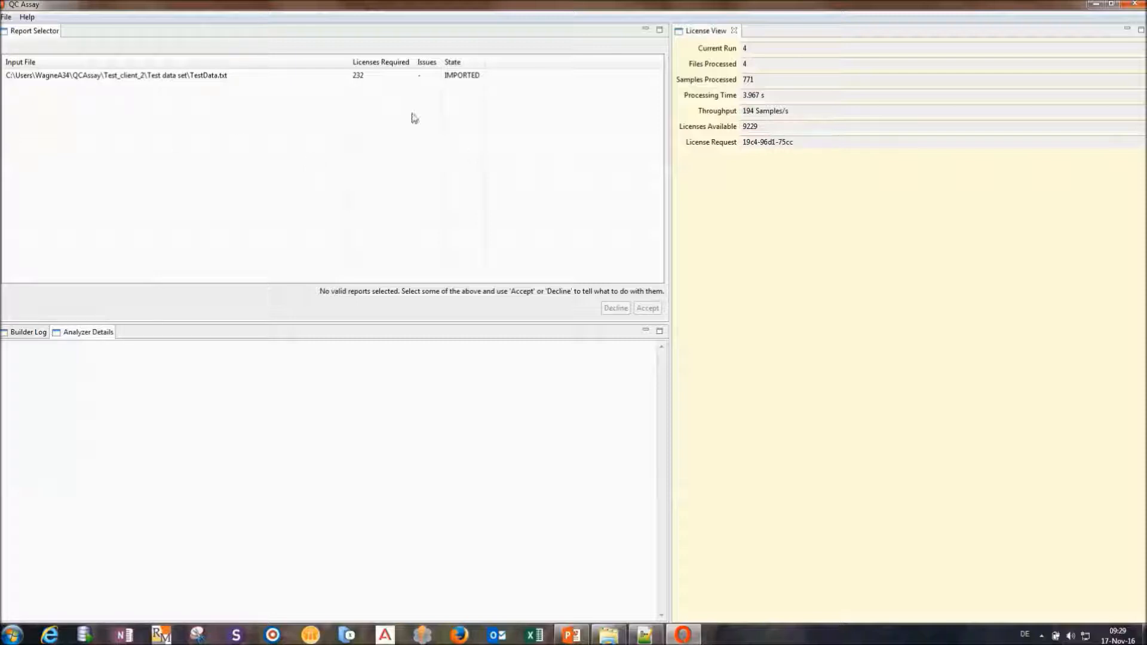
{"action": "left_click", "coordinate": [225, 76]}
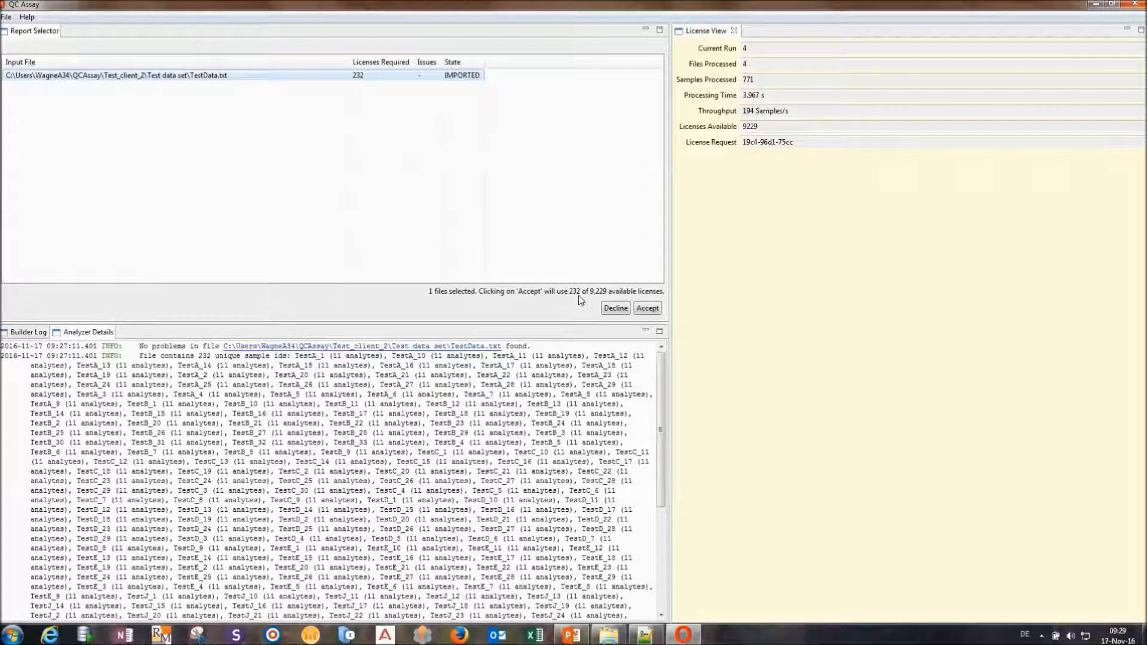
{"action": "left_click", "coordinate": [648, 308]}
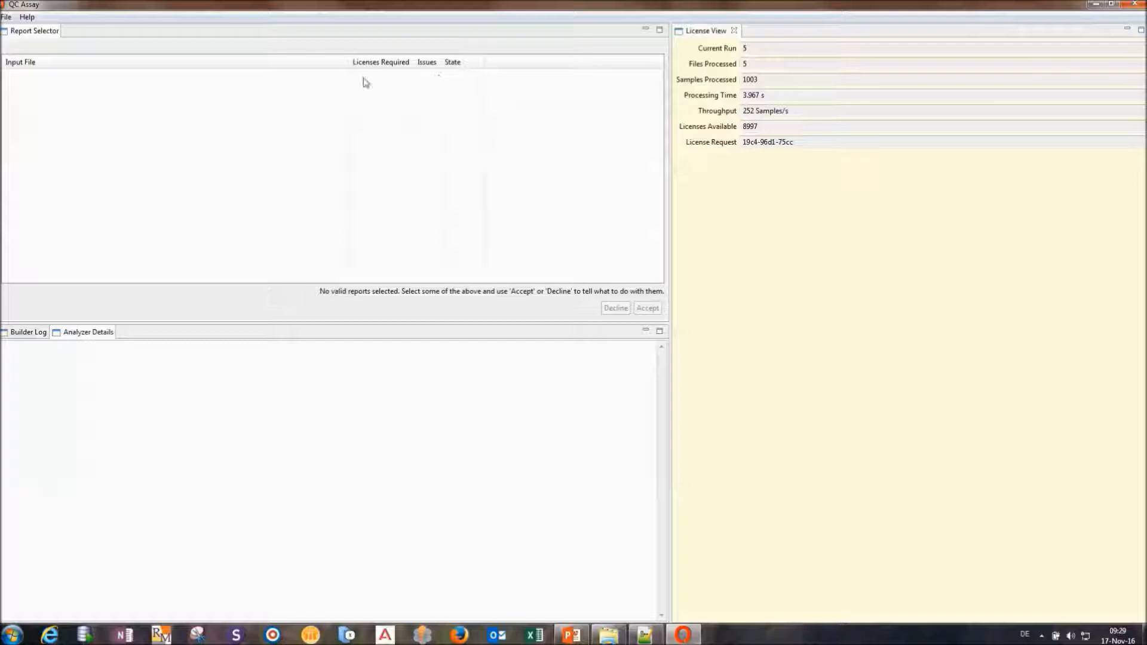
Step: Open the output archive TestData.zip through the builder log and extract all its files
{"action": "left_click", "coordinate": [27, 333]}
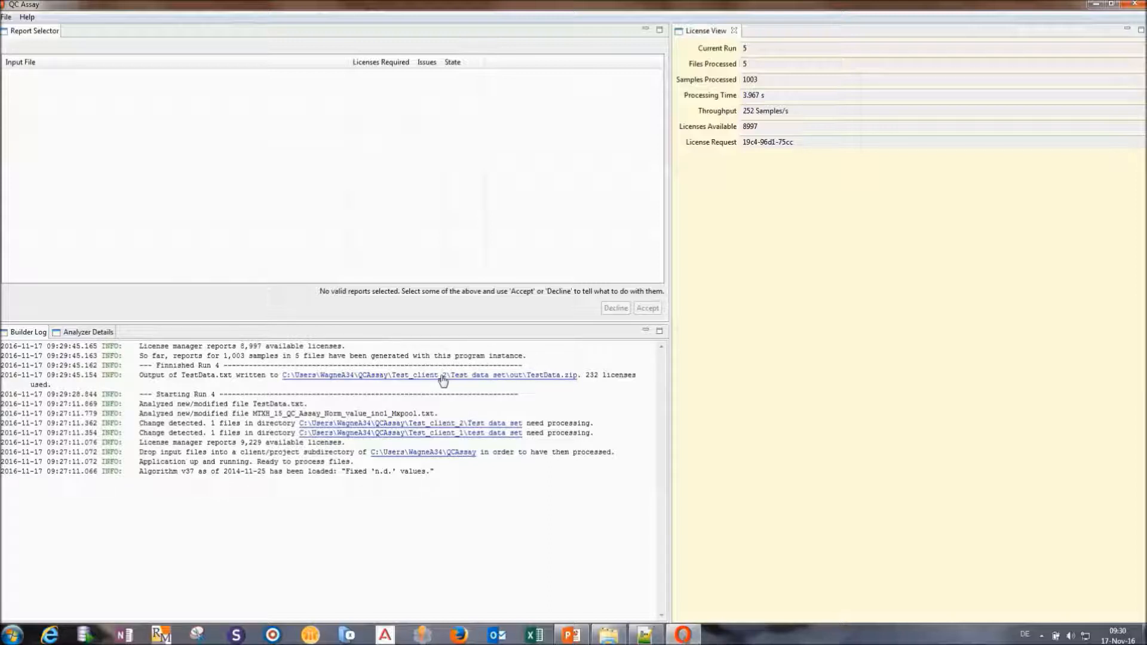
{"action": "left_click", "coordinate": [563, 380]}
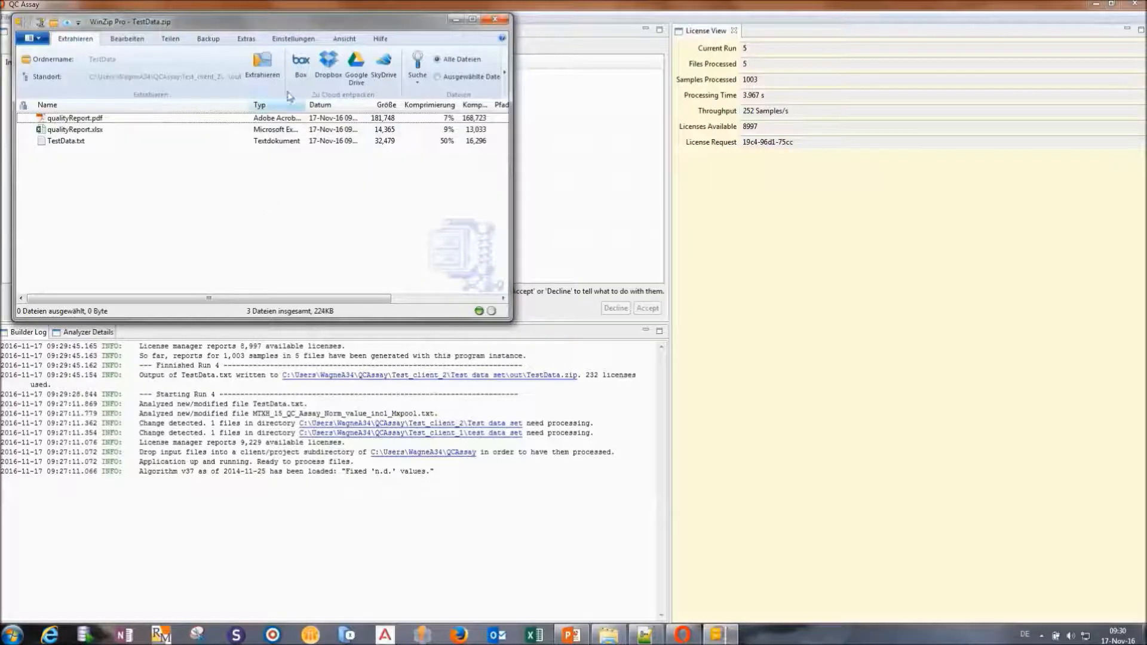
{"action": "left_click", "coordinate": [257, 70]}
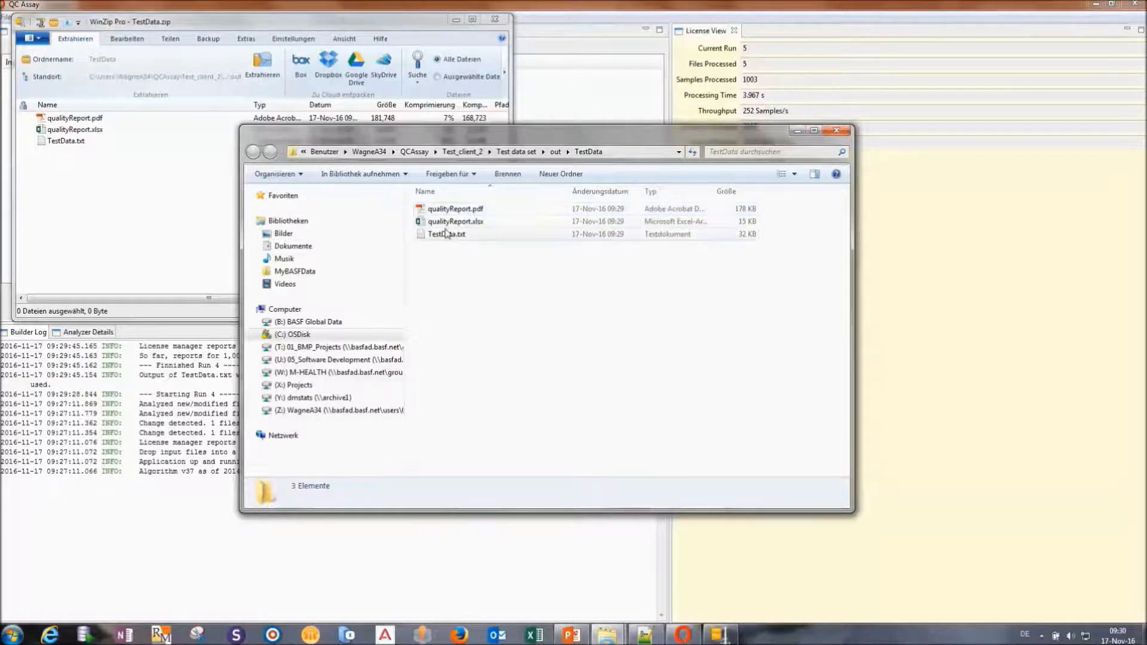
Step: Open the extracted qualityReport.pdf and review the project and client details on its cover page
{"action": "mouse_move", "coordinate": [445, 225]}
{"action": "mouse_move", "coordinate": [477, 242]}
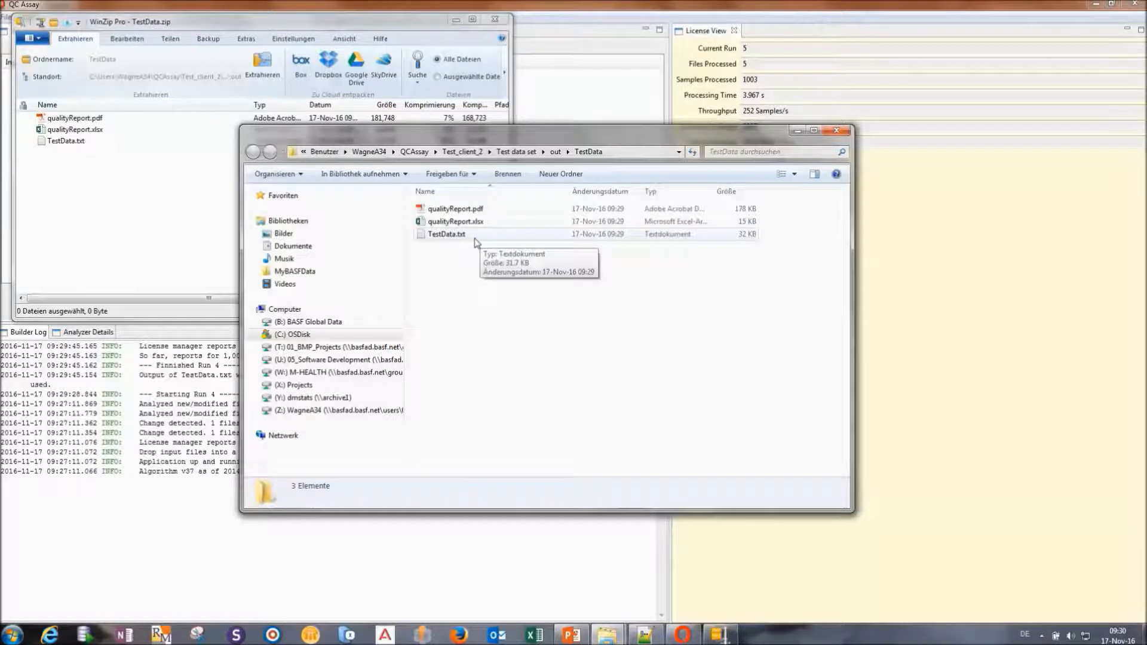
{"action": "left_click", "coordinate": [454, 213]}
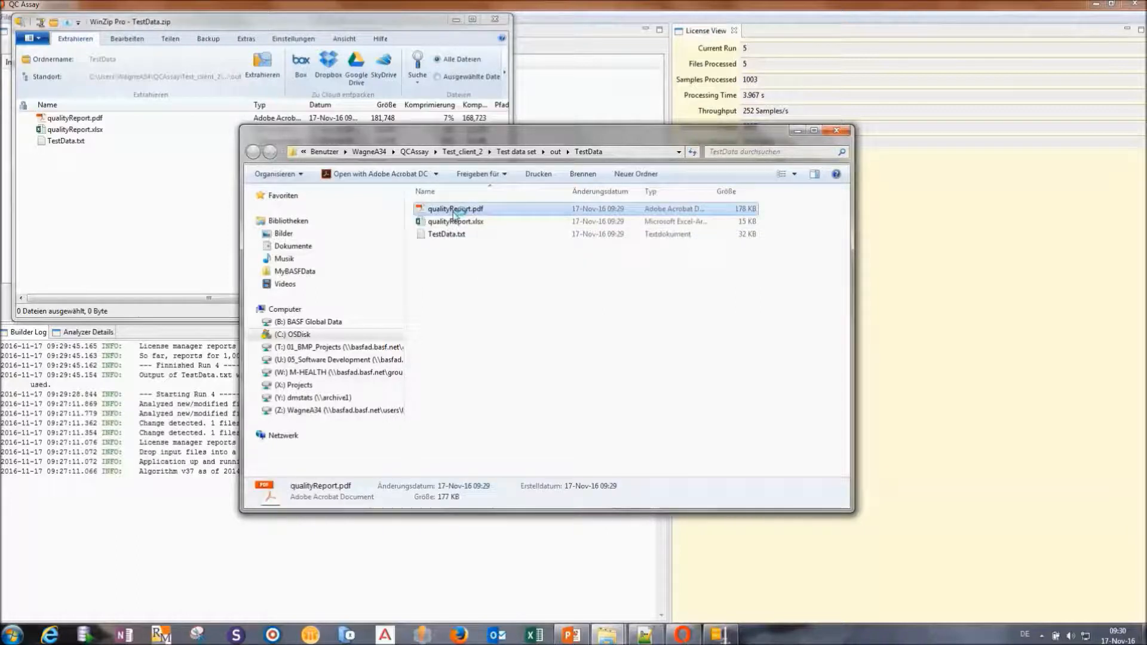
{"action": "double_click", "coordinate": [455, 212]}
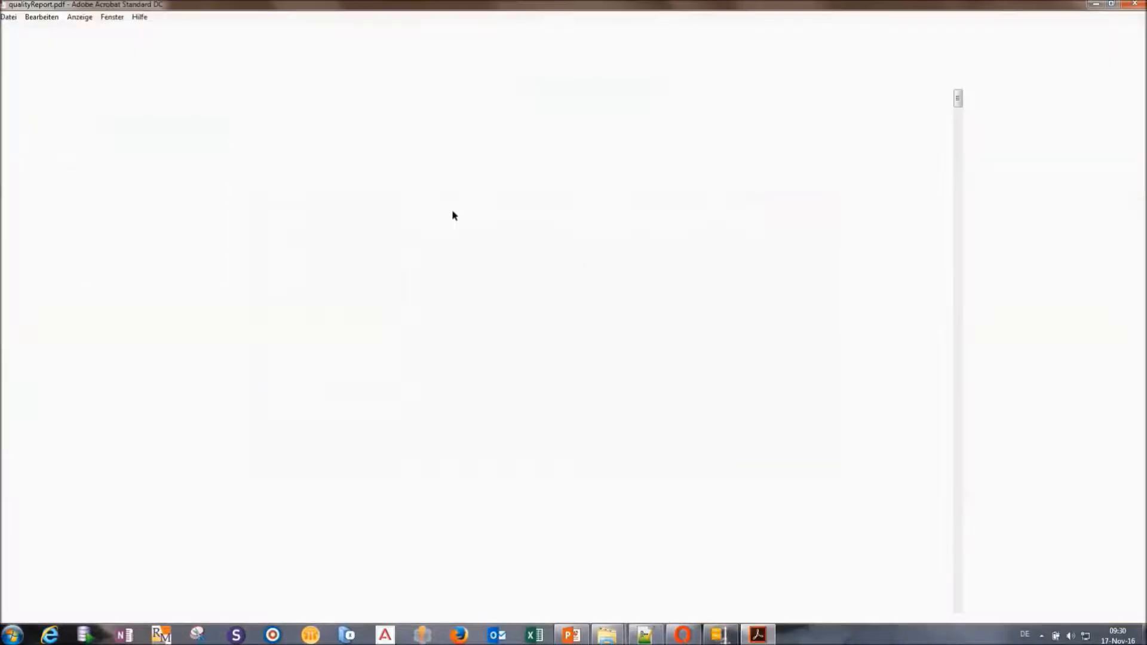
{"action": "scroll", "coordinate": [543, 322], "scroll_direction": "down", "scroll_amount": 1}
{"action": "scroll", "coordinate": [544, 332], "scroll_direction": "down", "scroll_amount": 4}
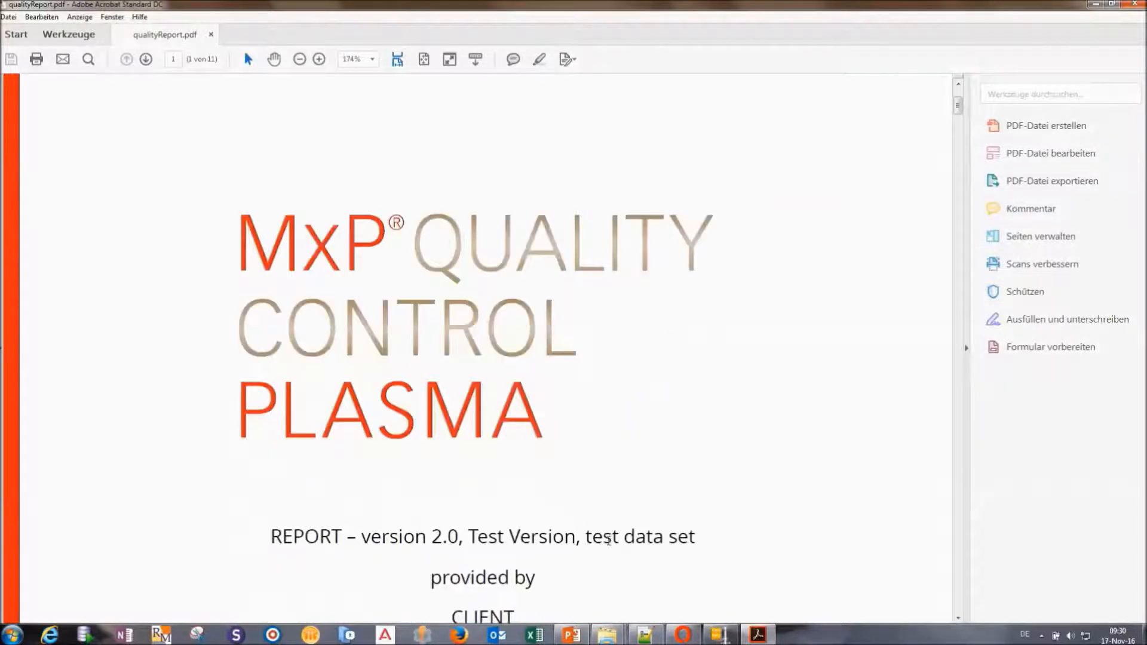
{"action": "scroll", "coordinate": [561, 494], "scroll_direction": "down", "scroll_amount": 2}
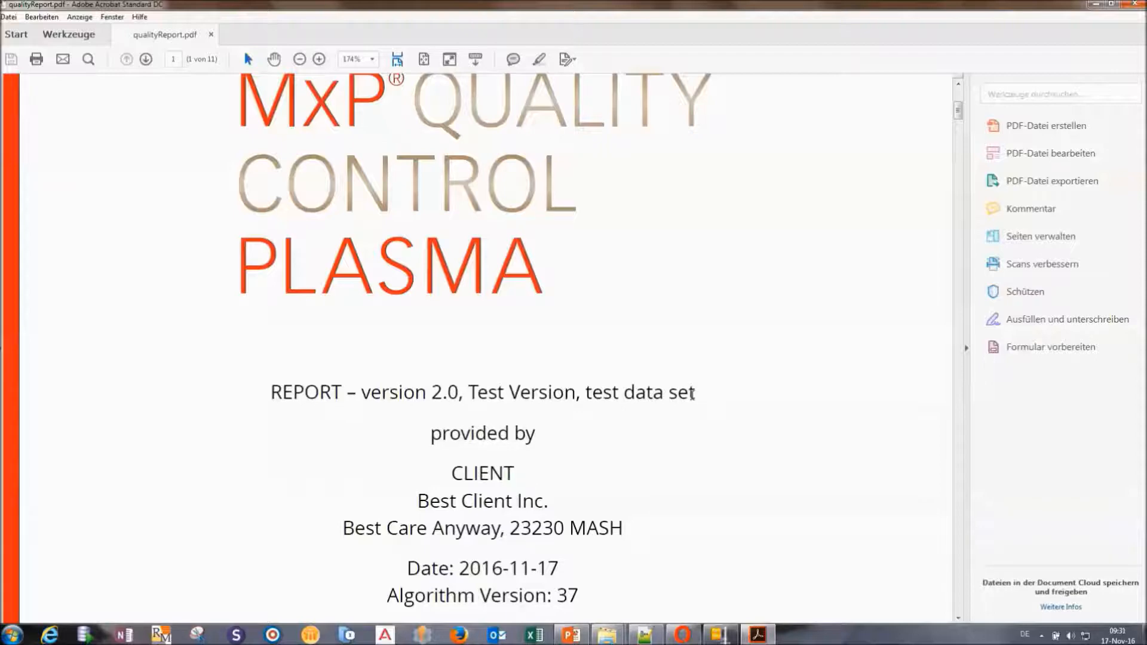
{"action": "scroll", "coordinate": [469, 460], "scroll_direction": "down", "scroll_amount": 1}
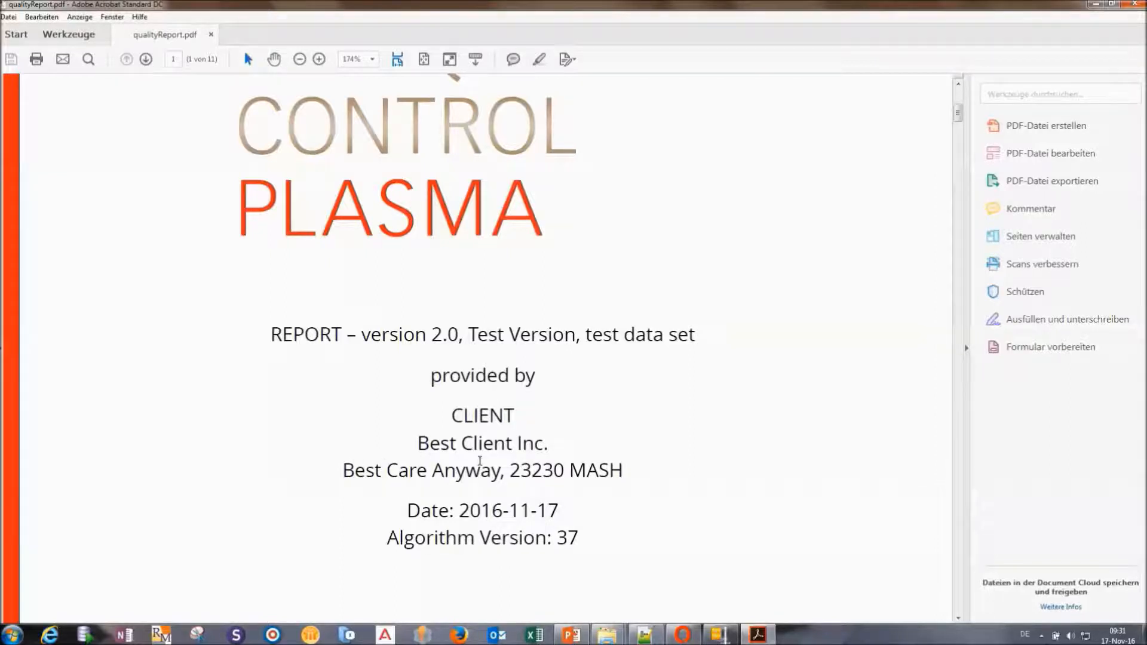
{"action": "scroll", "coordinate": [480, 461], "scroll_direction": "down", "scroll_amount": 5}
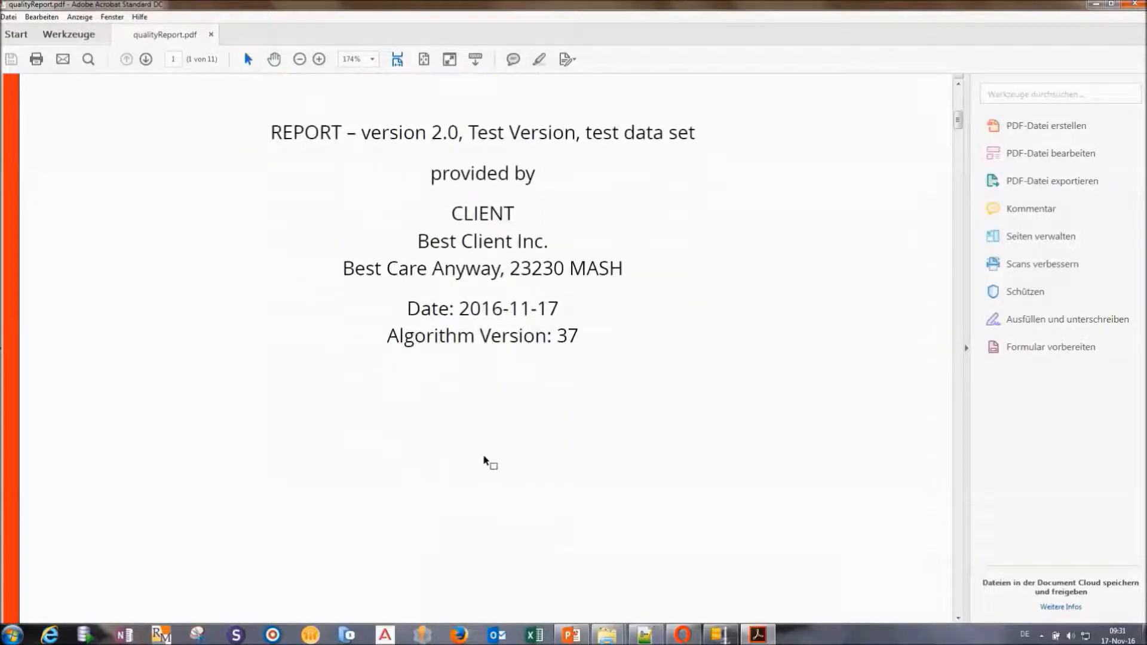
{"action": "scroll", "coordinate": [482, 460], "scroll_direction": "down", "scroll_amount": 9}
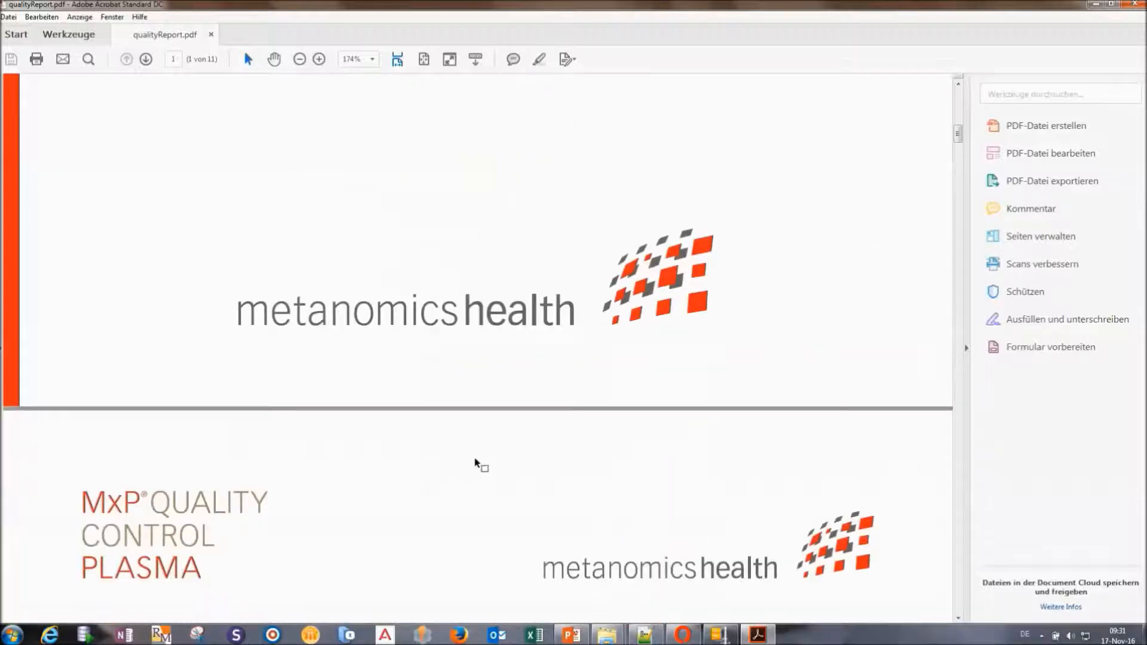
Step: Examine the overview table of MxP Quality Control Plasma results on page 2 and the quality level explanations below it
{"action": "scroll", "coordinate": [496, 470], "scroll_direction": "down", "scroll_amount": 6}
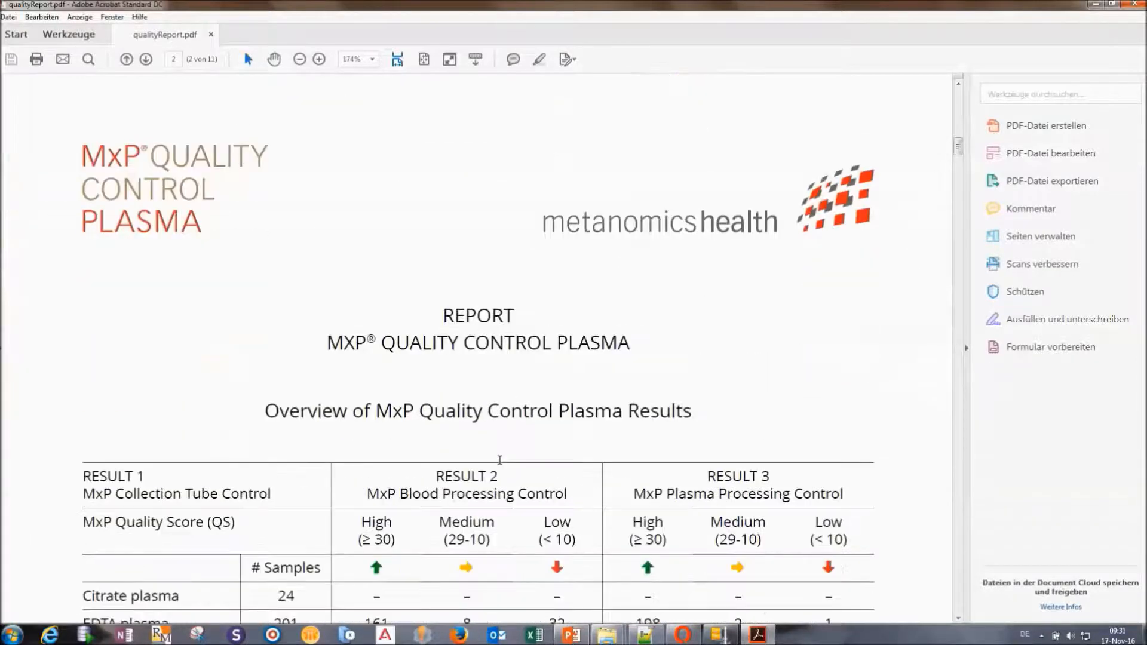
{"action": "scroll", "coordinate": [499, 461], "scroll_direction": "down", "scroll_amount": 1}
{"action": "scroll", "coordinate": [499, 458], "scroll_direction": "down", "scroll_amount": 1}
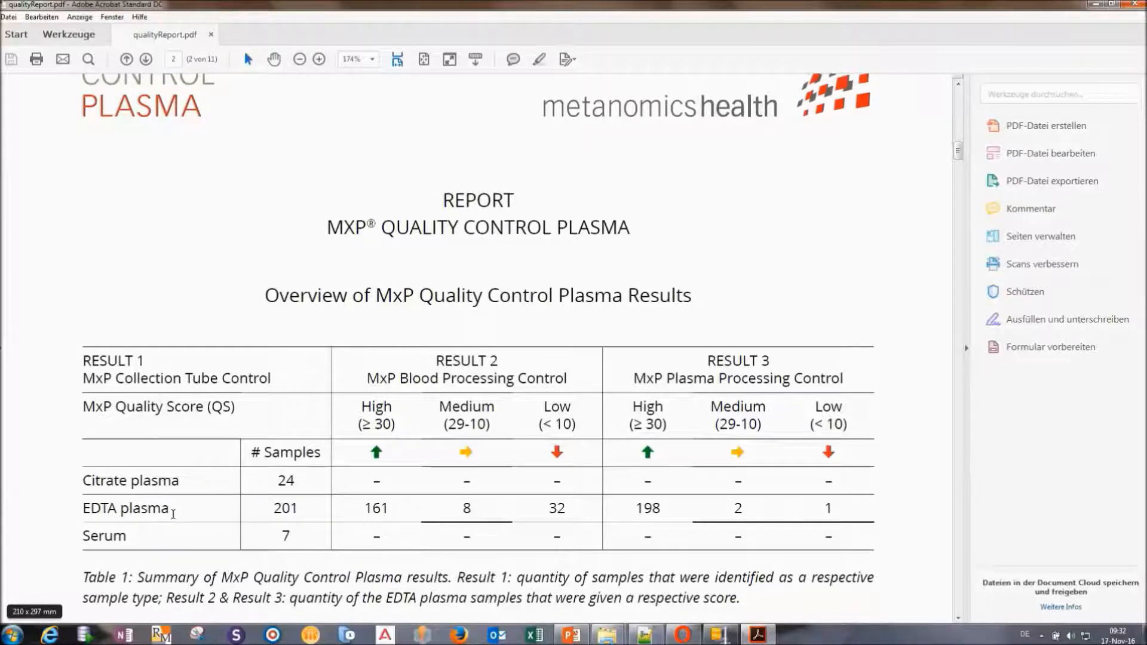
{"action": "scroll", "coordinate": [262, 530], "scroll_direction": "down", "scroll_amount": 3}
{"action": "scroll", "coordinate": [297, 522], "scroll_direction": "down", "scroll_amount": 3}
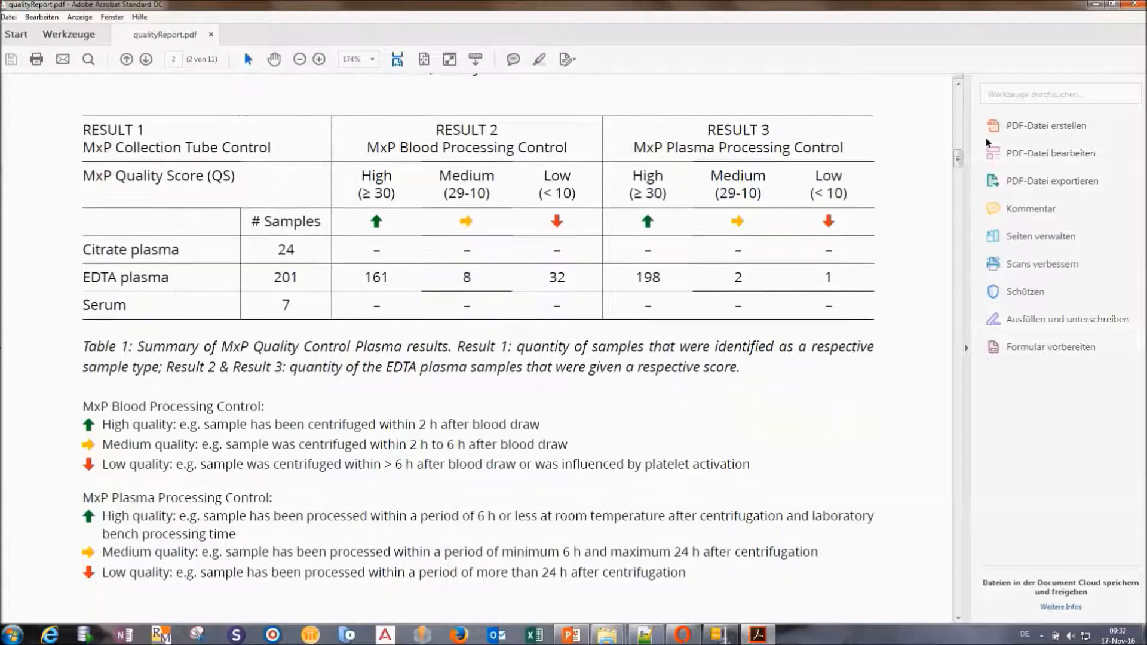
Step: Examine the detailed per-sample results overview and the MxP QC Score Plot on page 10 of the report
{"action": "left_click_drag", "start_coordinate": [958, 159], "coordinate": [959, 180]}
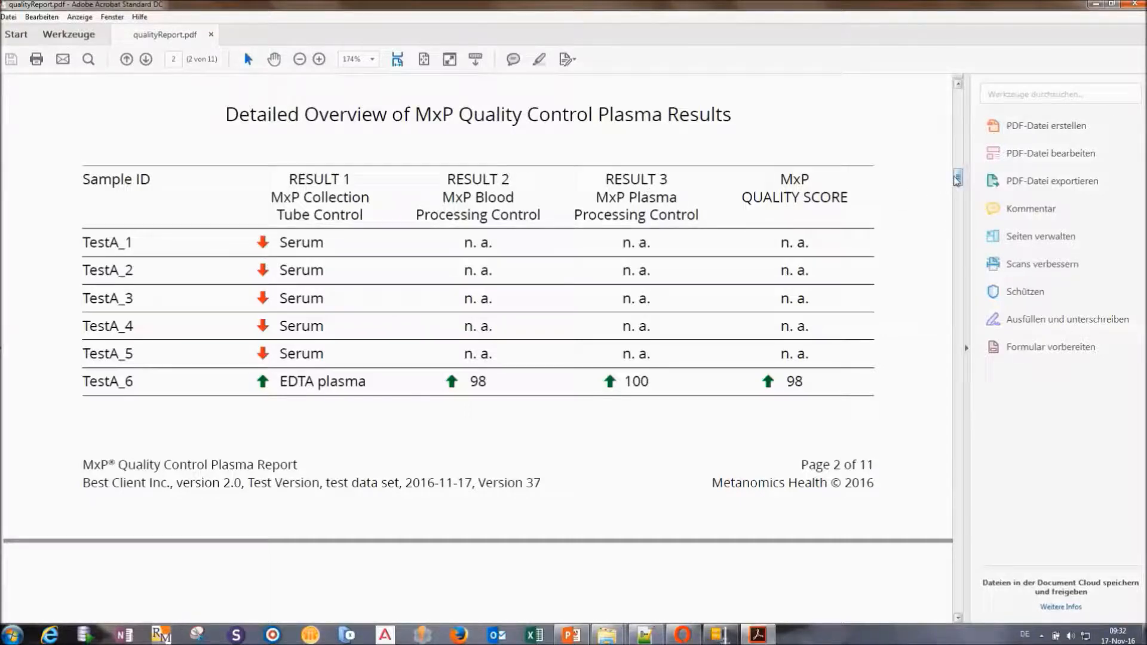
{"action": "left_click_drag", "start_coordinate": [958, 179], "coordinate": [963, 549]}
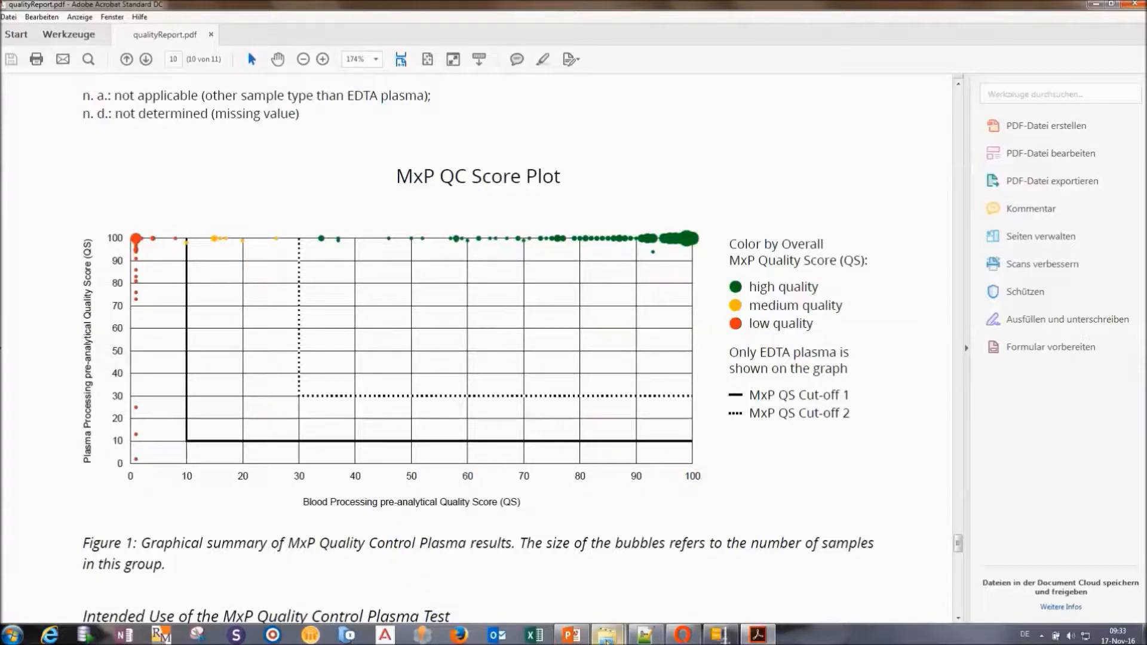
Step: Open qualityReport.xlsx from the extracted TestData folder in Excel to view the overview of MxP Quality Control Plasma results
{"action": "mouse_move", "coordinate": [605, 638]}
{"action": "left_click", "coordinate": [691, 579]}
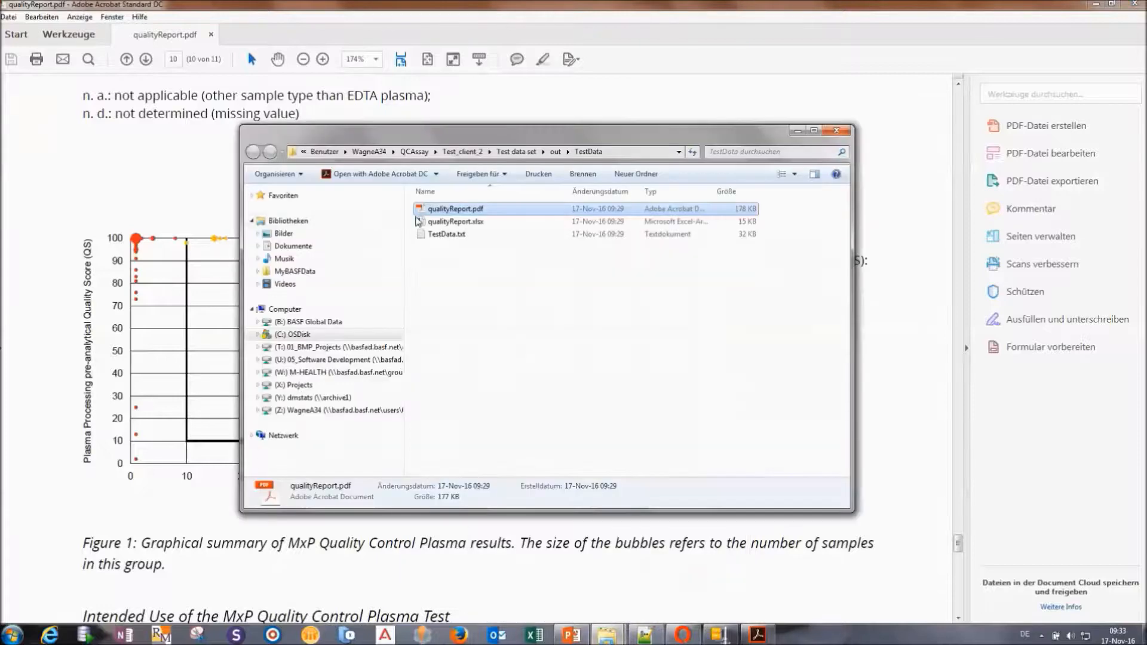
{"action": "mouse_move", "coordinate": [466, 227]}
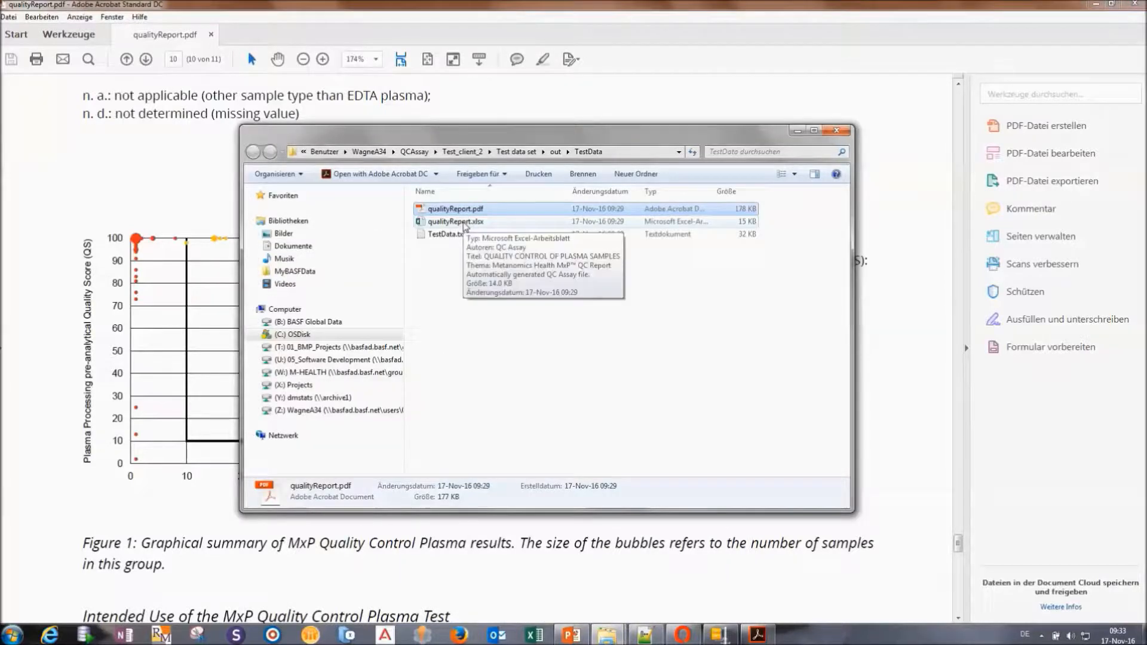
{"action": "left_click", "coordinate": [466, 226]}
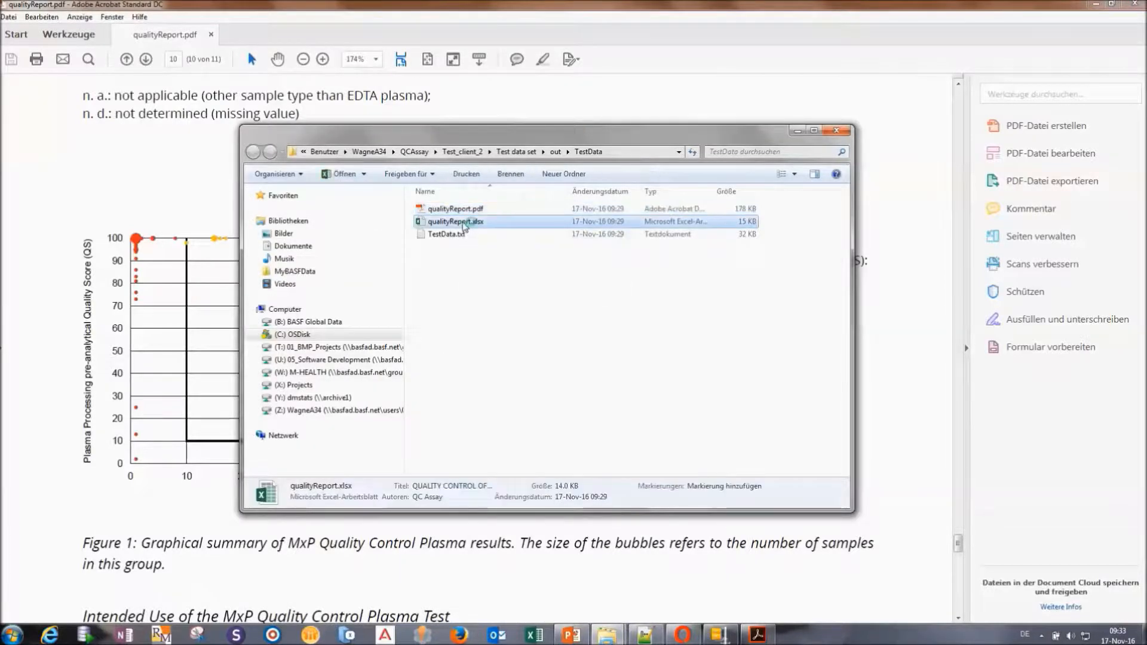
{"action": "double_click", "coordinate": [466, 225]}
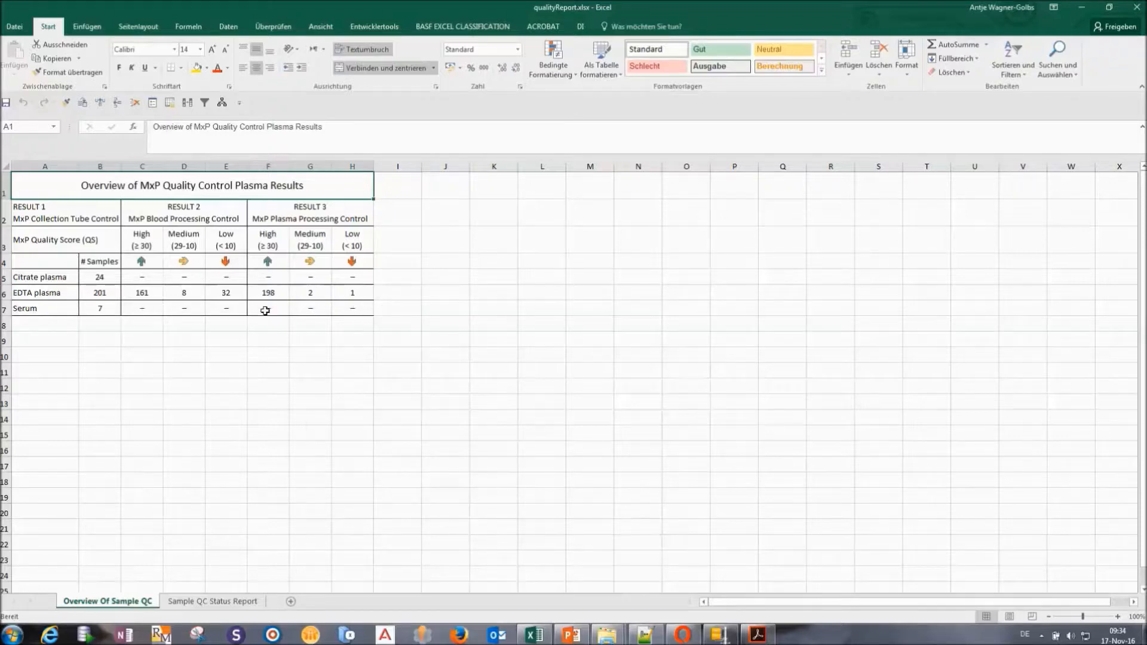
Step: Examine the per-sample collection tube, blood processing, plasma processing and quality score results on the Sample QC Status Report sheet
{"action": "left_click", "coordinate": [216, 602]}
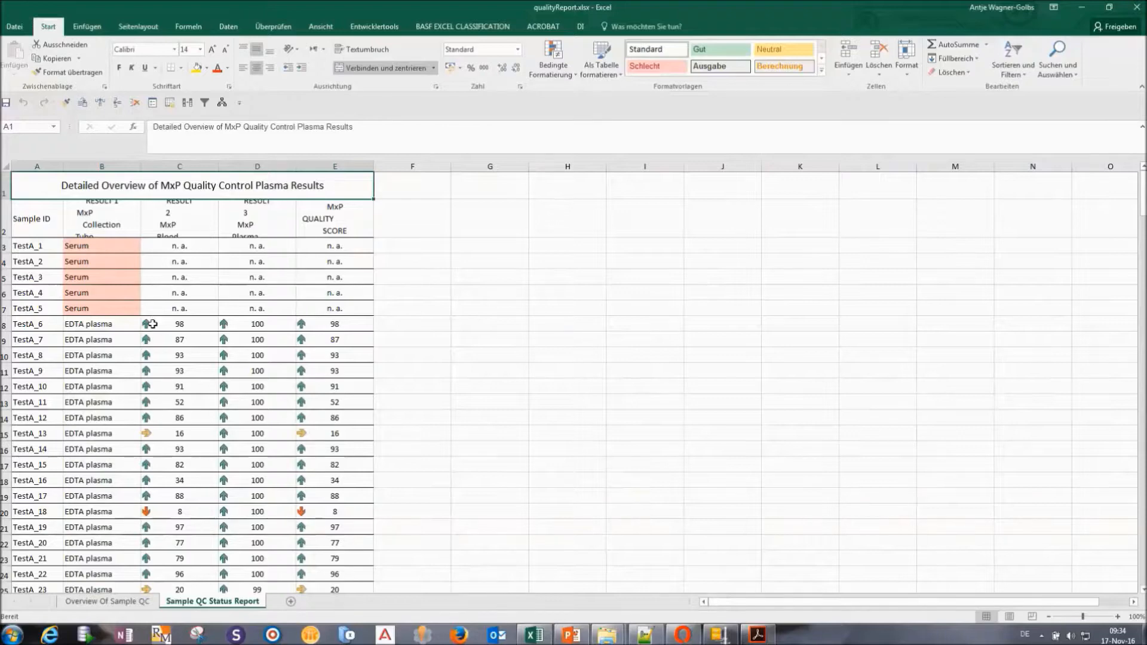
{"action": "scroll", "coordinate": [150, 325], "scroll_direction": "down", "scroll_amount": 1}
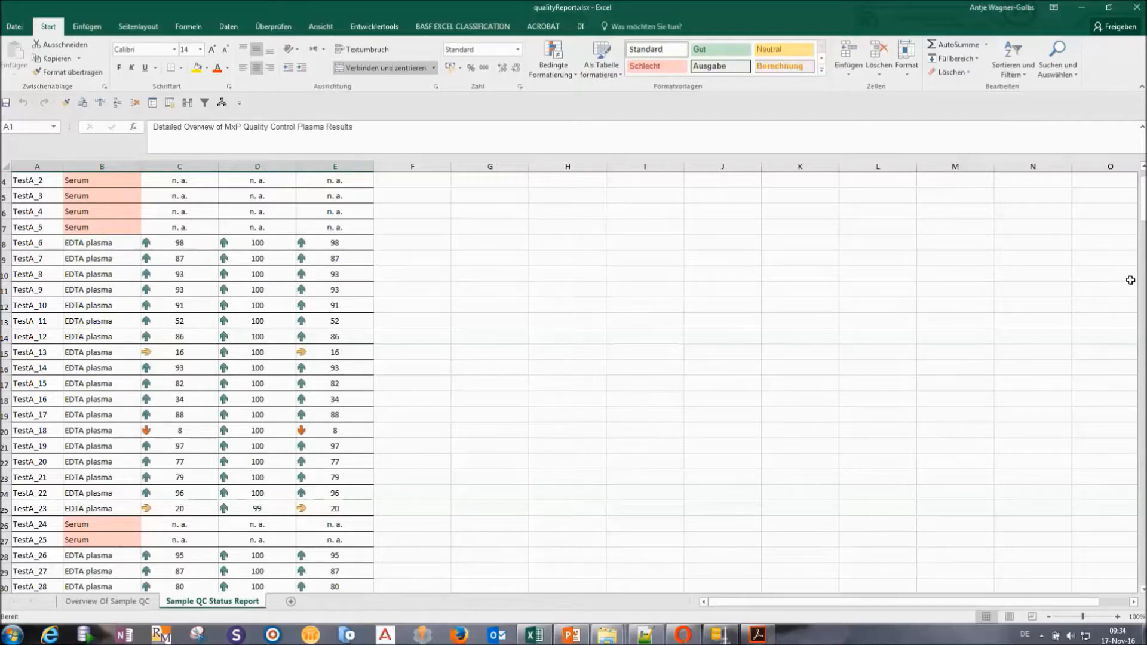
{"action": "scroll", "coordinate": [1142, 197], "scroll_direction": "up", "scroll_amount": 1}
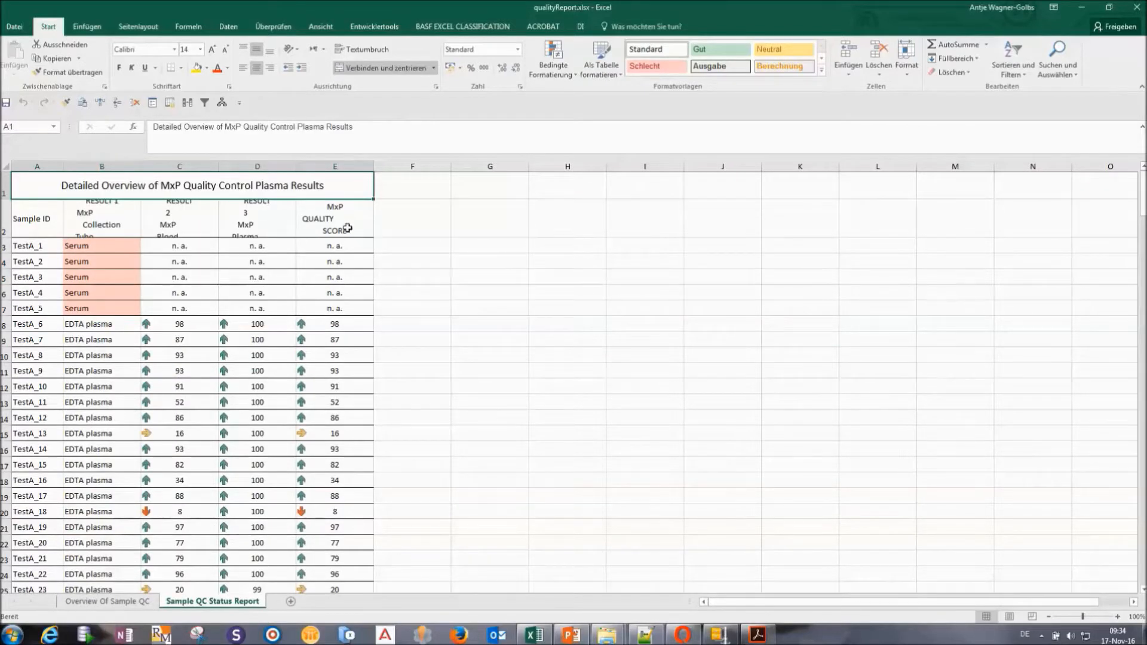
Step: Switch back to QC Assay and look through its file commands and the help options for manual, license and program information
{"action": "mouse_move", "coordinate": [535, 634]}
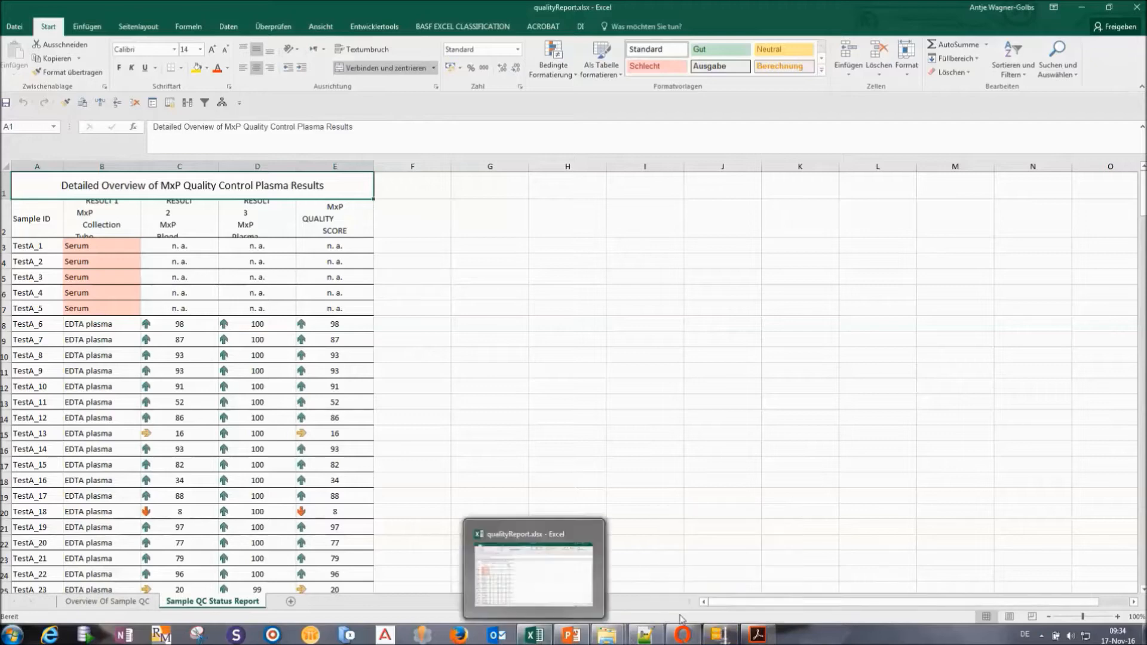
{"action": "mouse_move", "coordinate": [676, 637]}
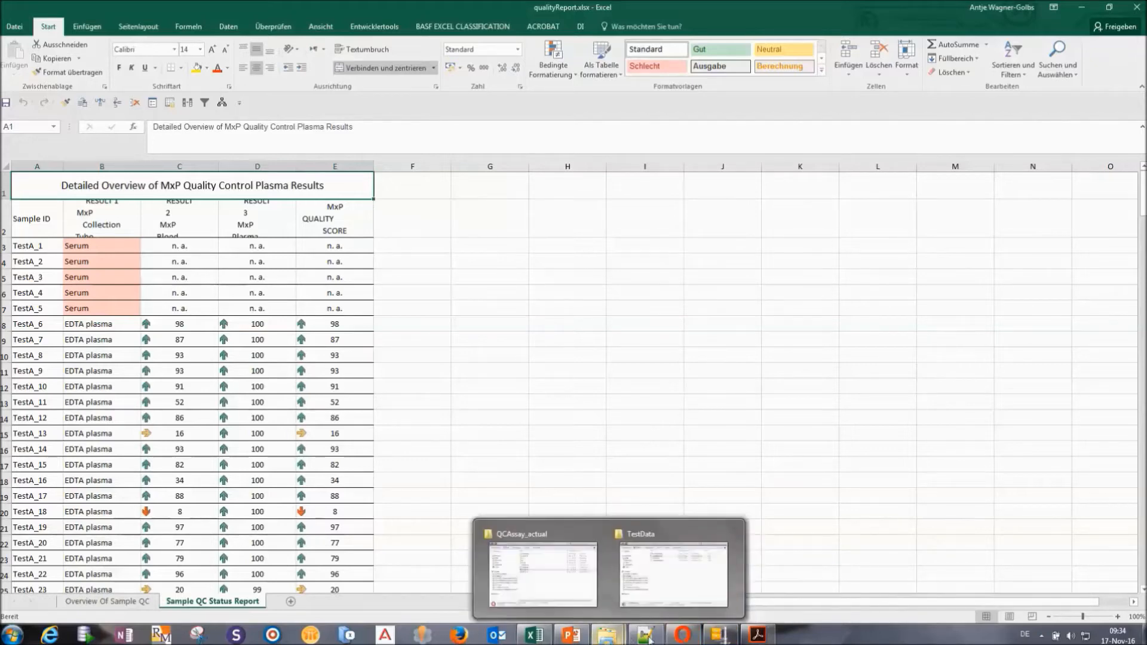
{"action": "left_click", "coordinate": [694, 637]}
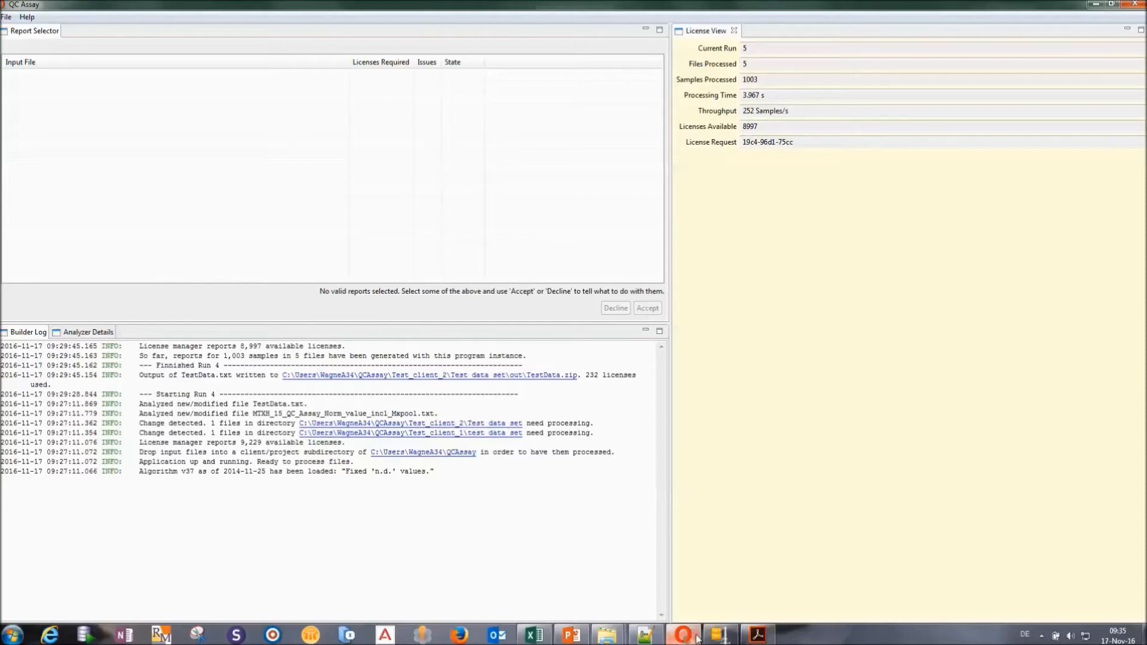
{"action": "left_click", "coordinate": [6, 18]}
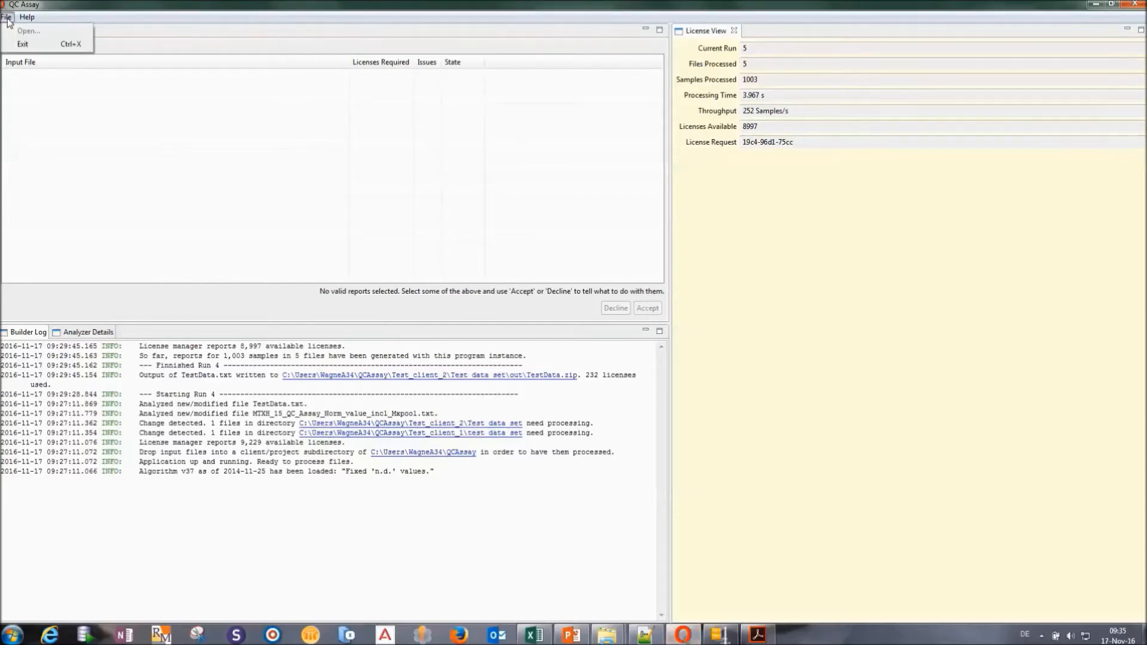
{"action": "mouse_move", "coordinate": [27, 19]}
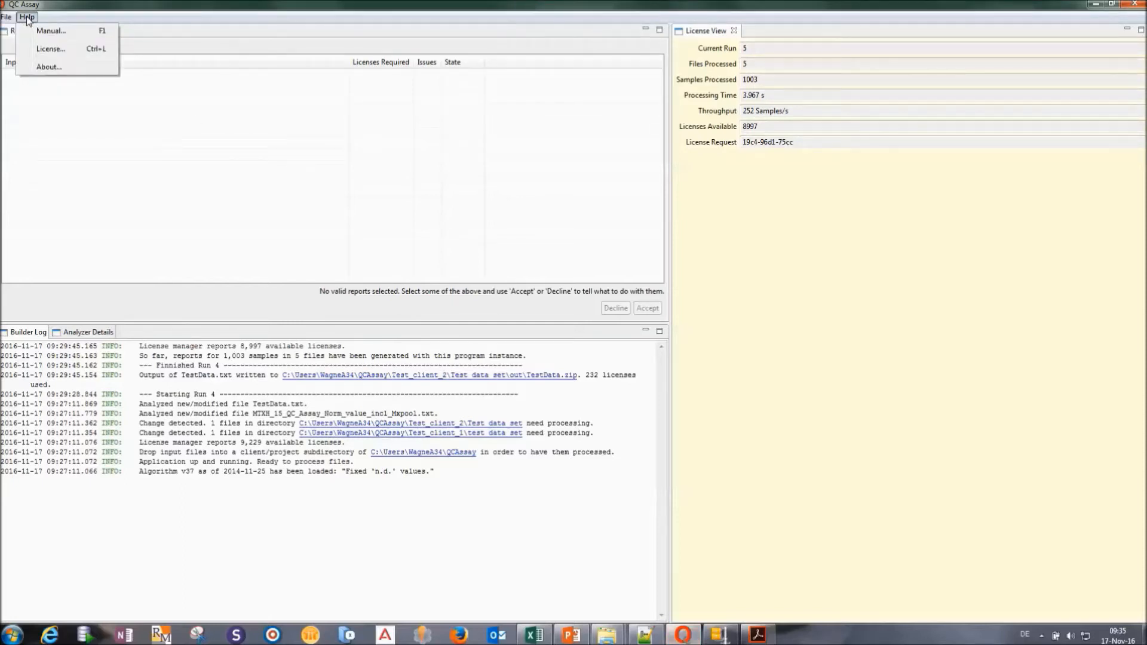